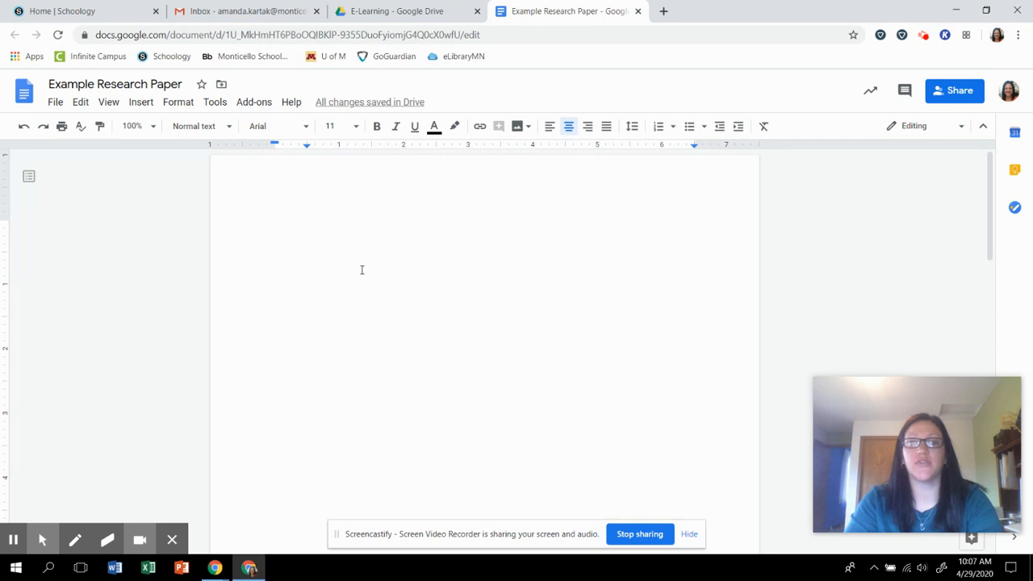
Add page numbers at the top right of every page
left_click(371, 253)
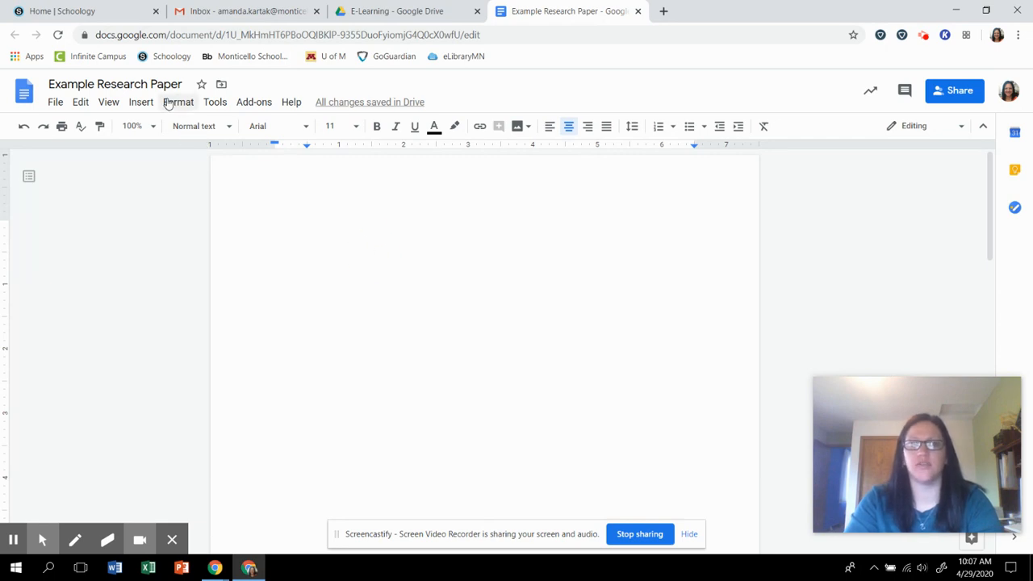
left_click(140, 103)
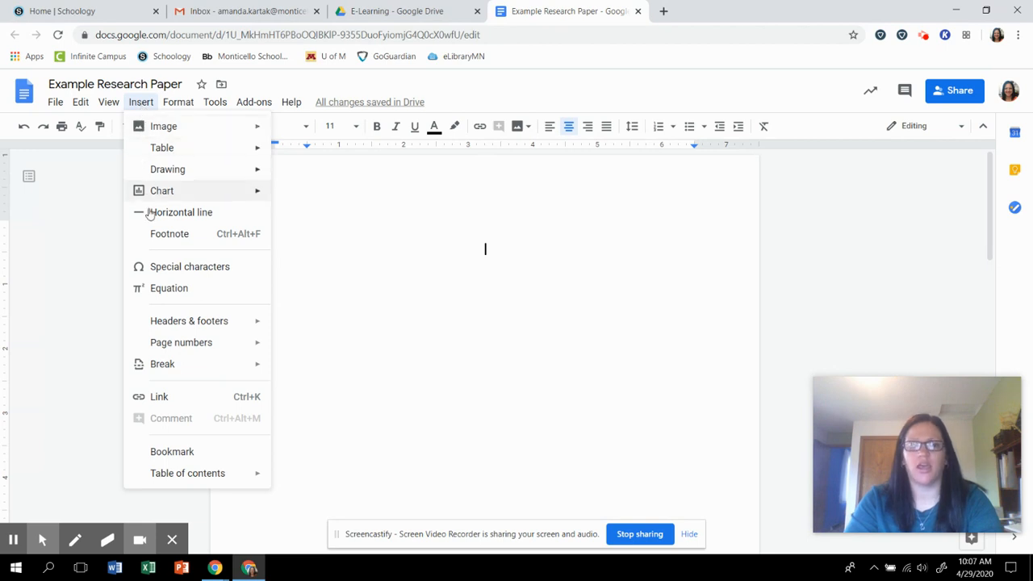
mouse_move(178, 333)
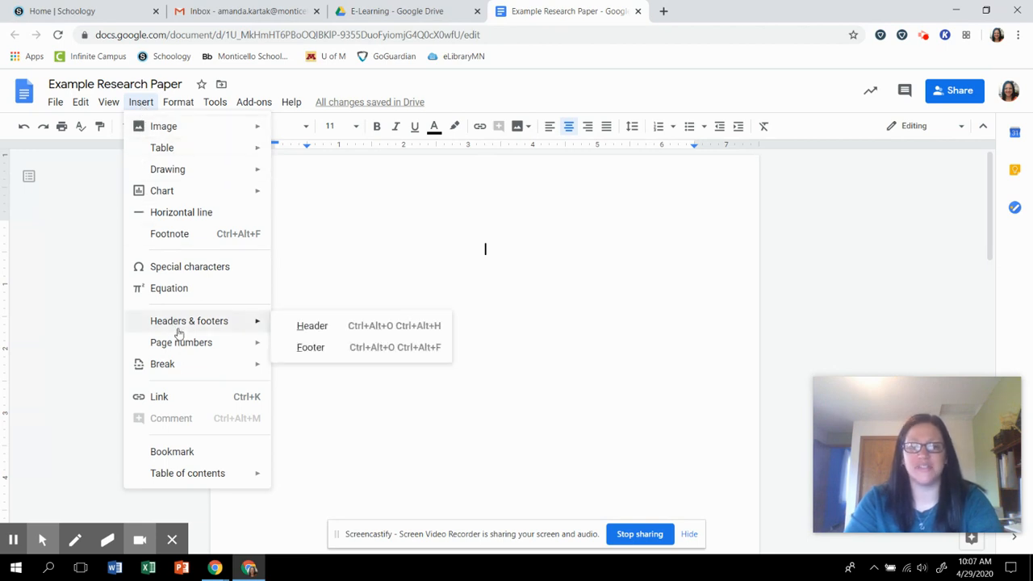
mouse_move(172, 352)
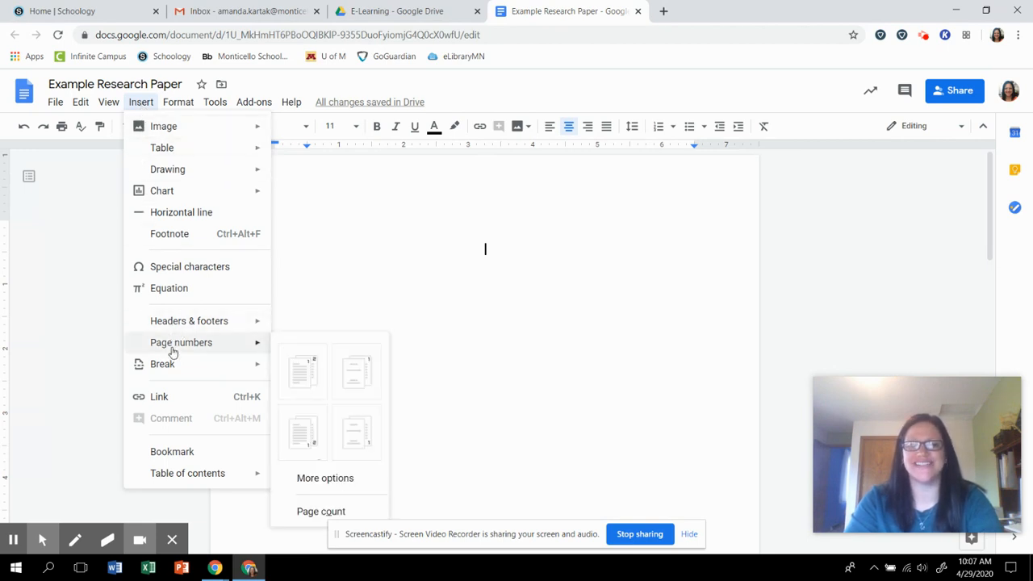
left_click(313, 371)
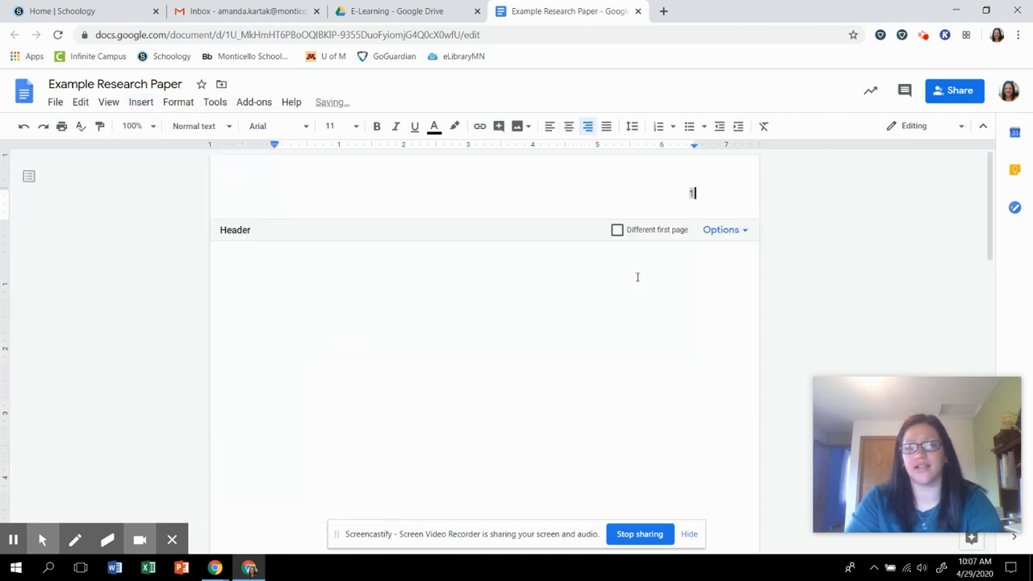
Type the author's surname before the header page number and leave the header
left_click(691, 193)
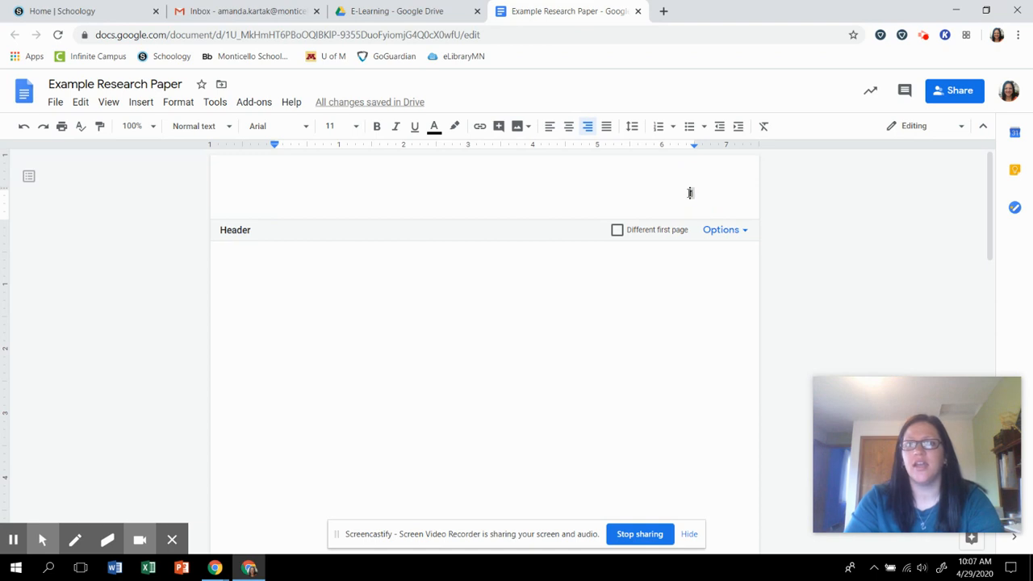
type("K")
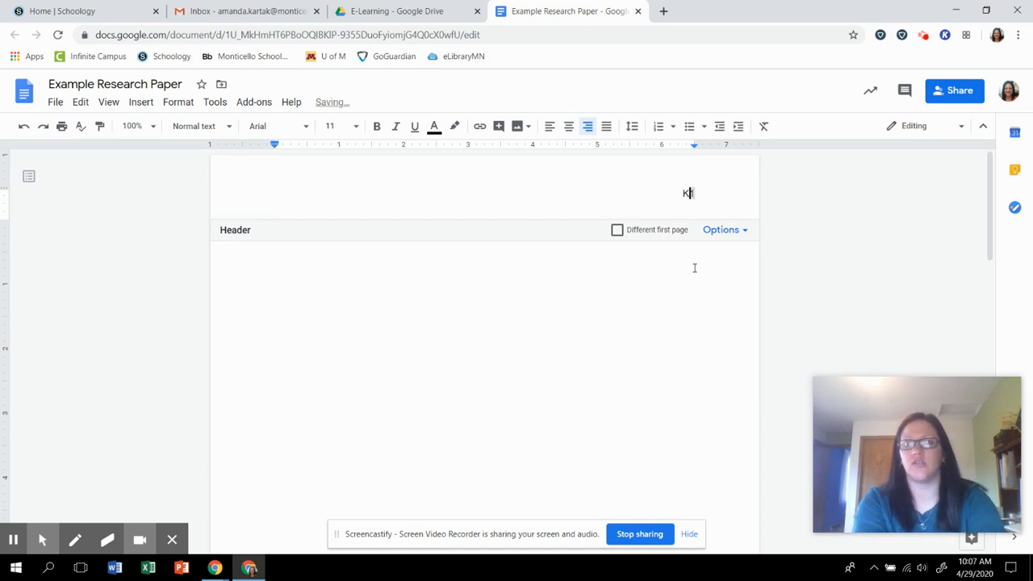
type("artak")
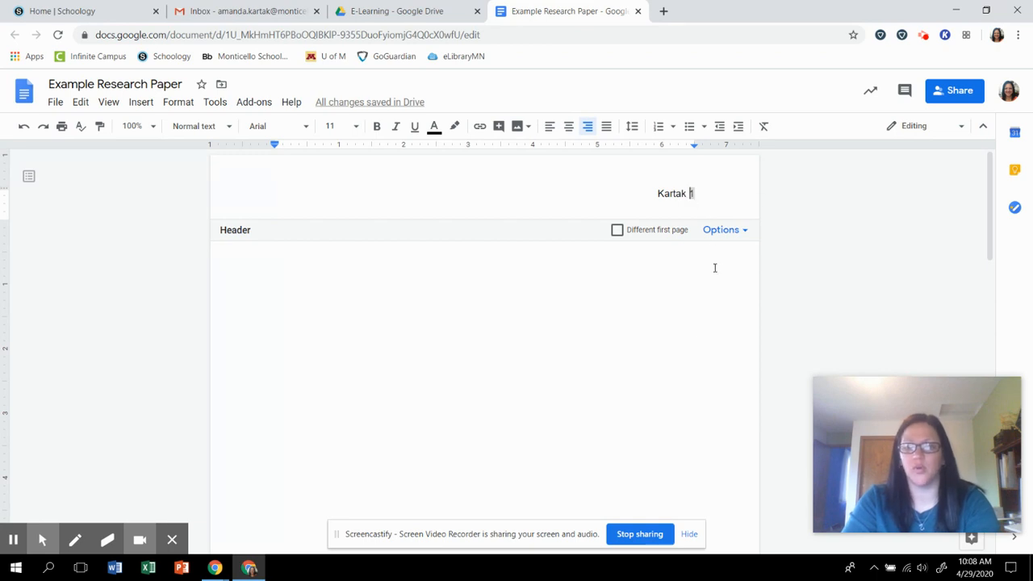
left_click(652, 393)
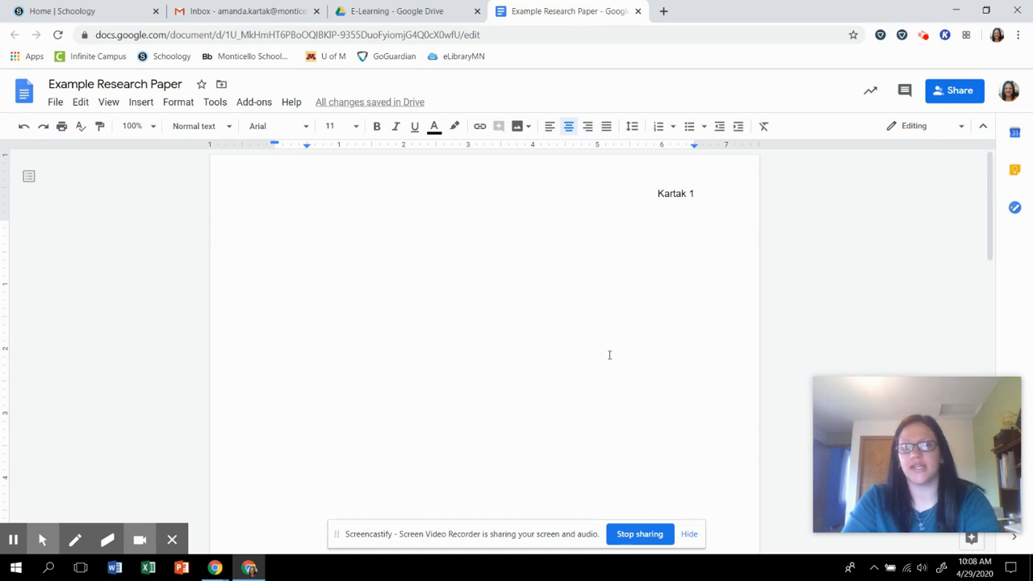
Scroll down to check the Works Cited page, then return to page 1's first body line
scroll(671, 199, "down", 7)
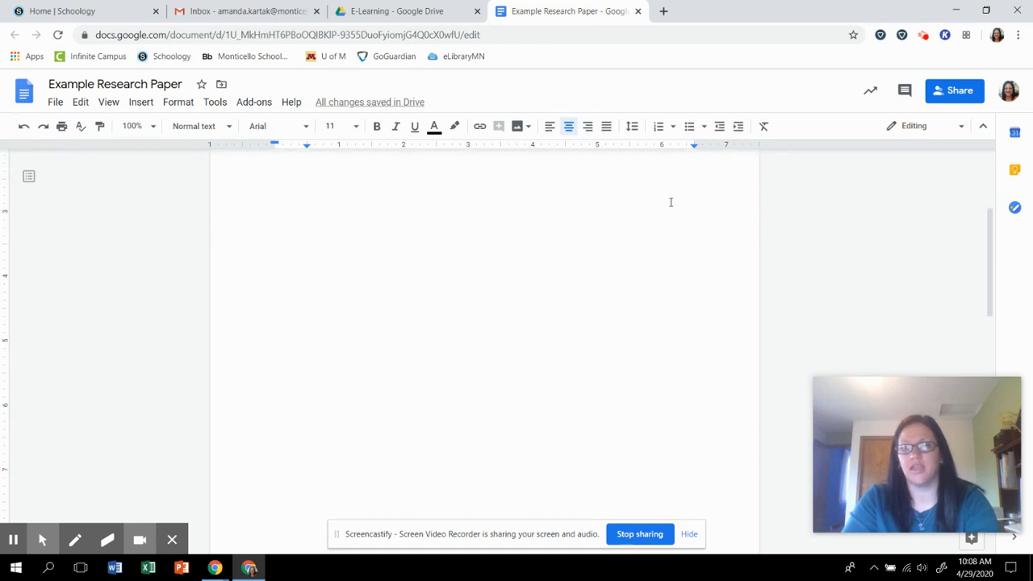
scroll(669, 204, "down", 5)
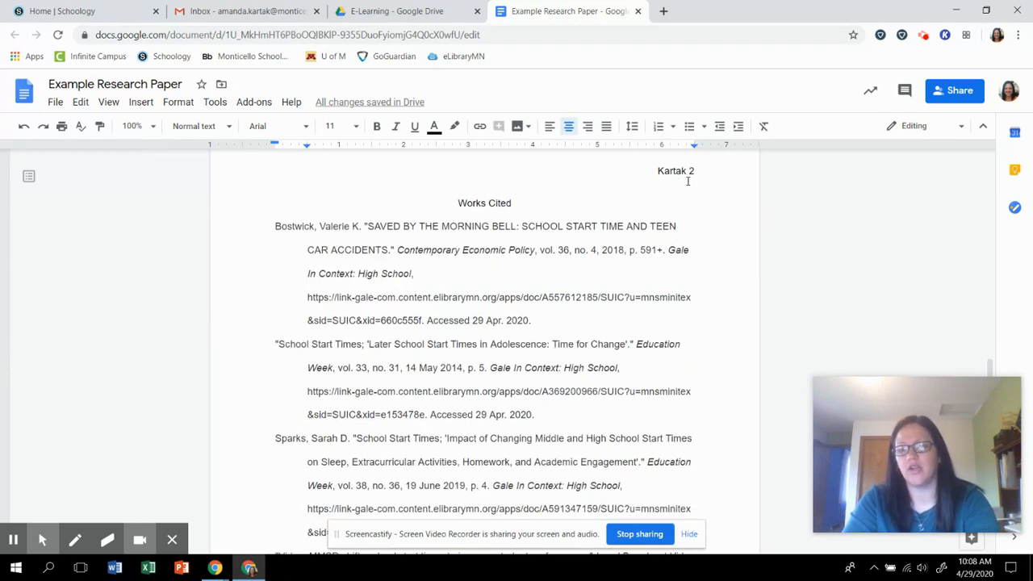
scroll(609, 185, "up", 3)
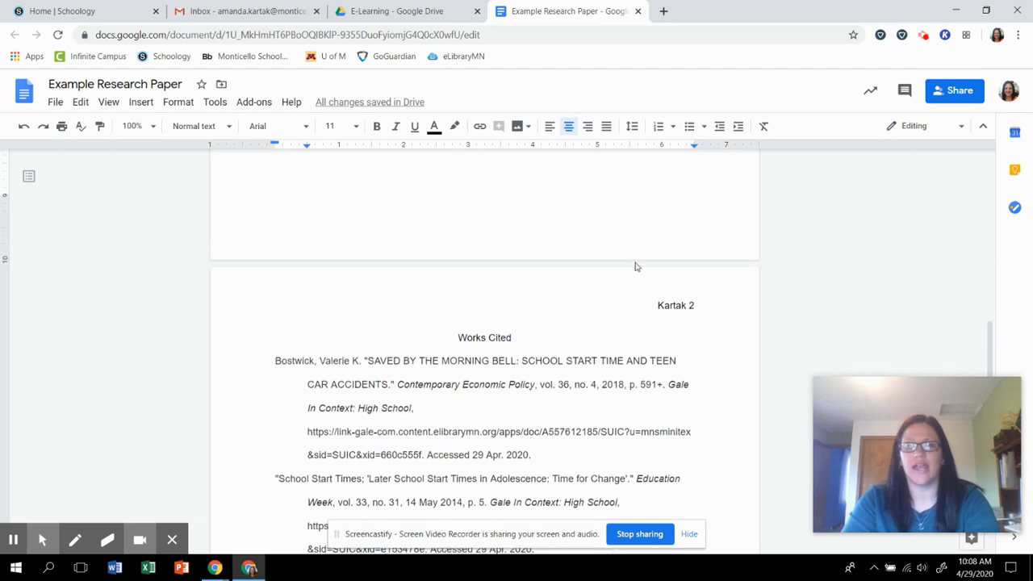
scroll(573, 355, "up", 10)
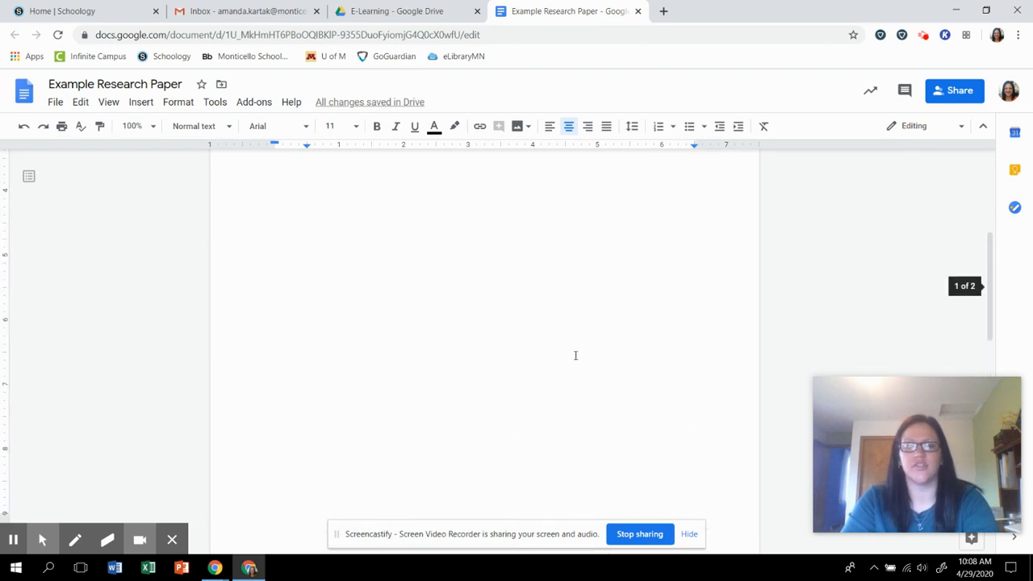
left_click(380, 226)
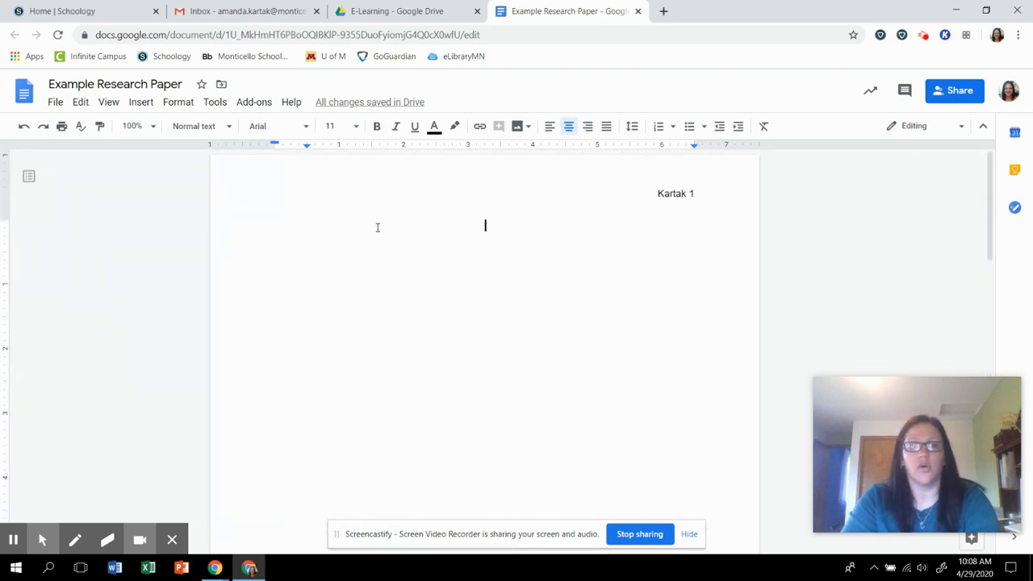
Type the student's full name left-aligned, apply double line spacing, and start a new line
left_click(548, 127)
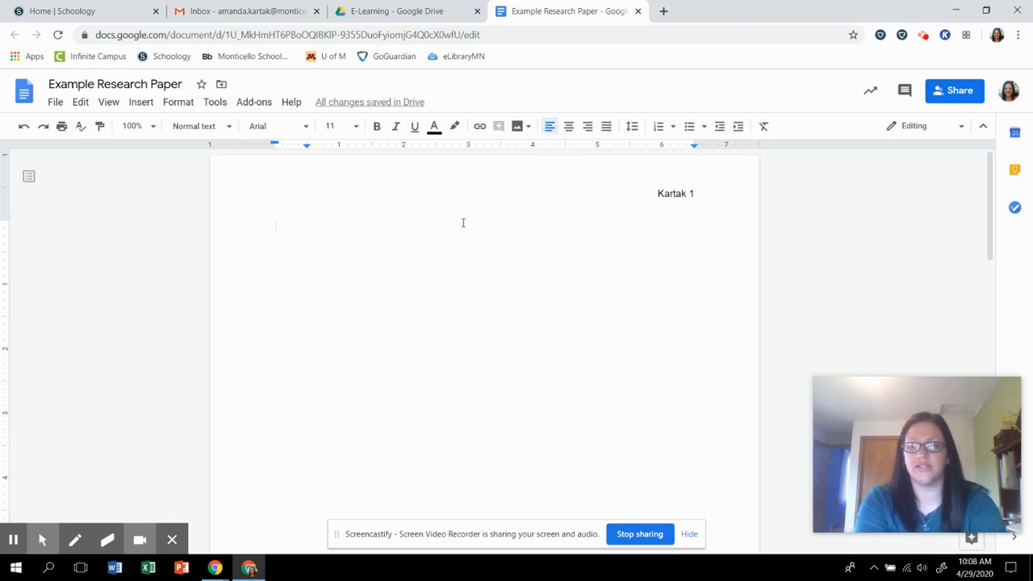
type("Jack Kartak")
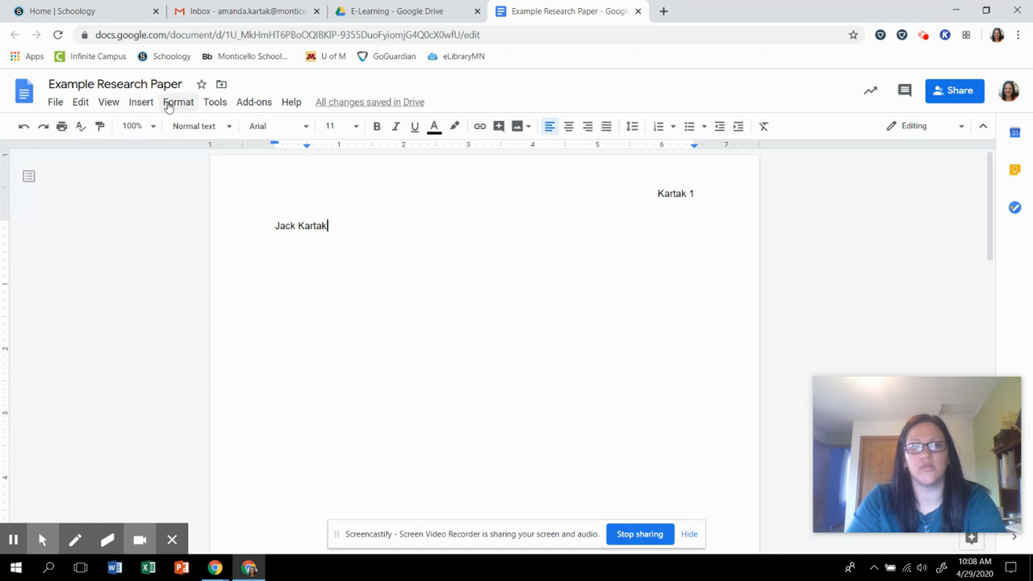
left_click(169, 103)
mouse_move(192, 197)
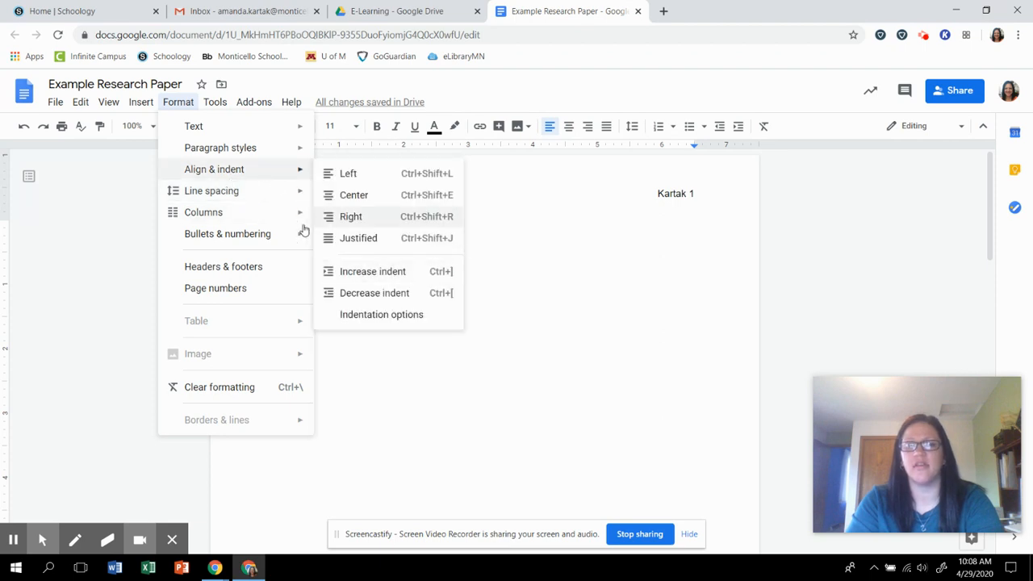
mouse_move(266, 192)
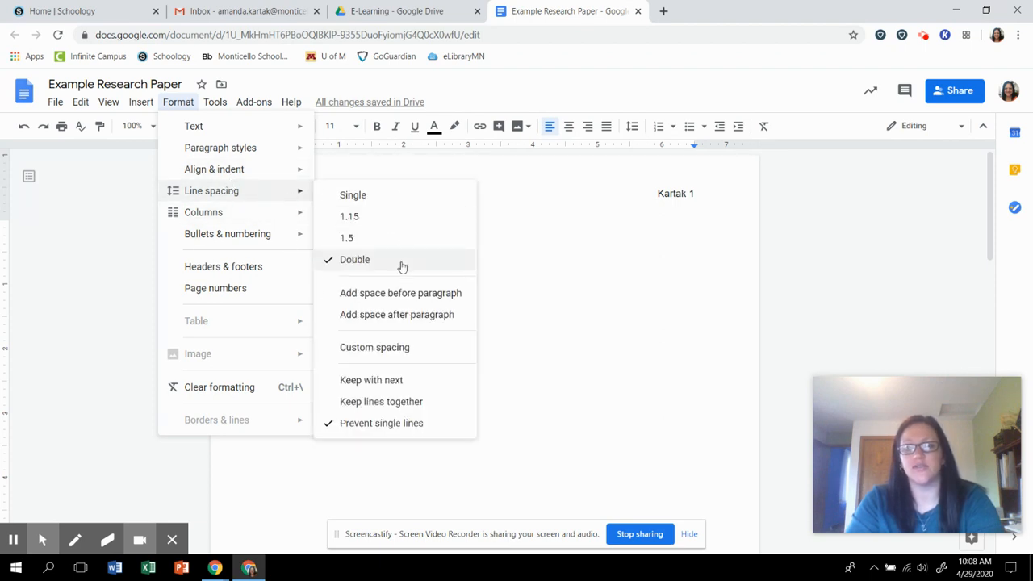
left_click(697, 277)
left_click(361, 222)
key("Return")
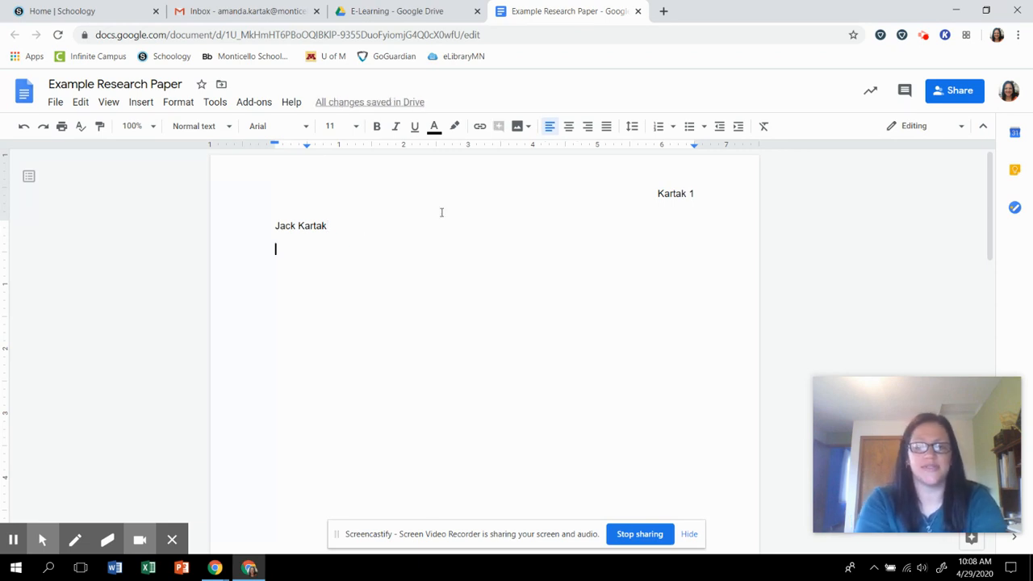
Add the course line 'English 10-Hour 1' and the teacher's name on separate lines
type("English")
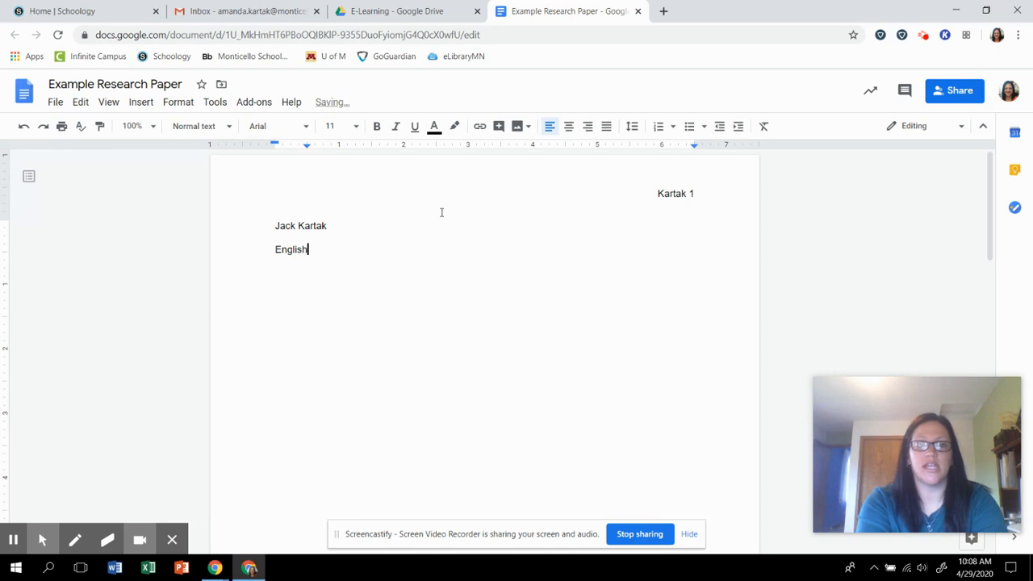
type(" 10-Hour")
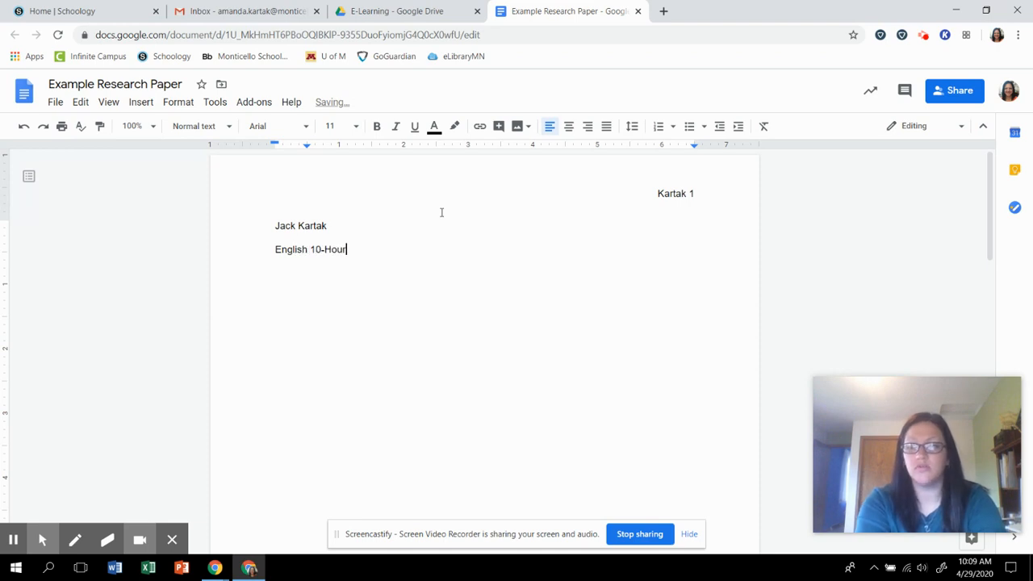
type(" 1")
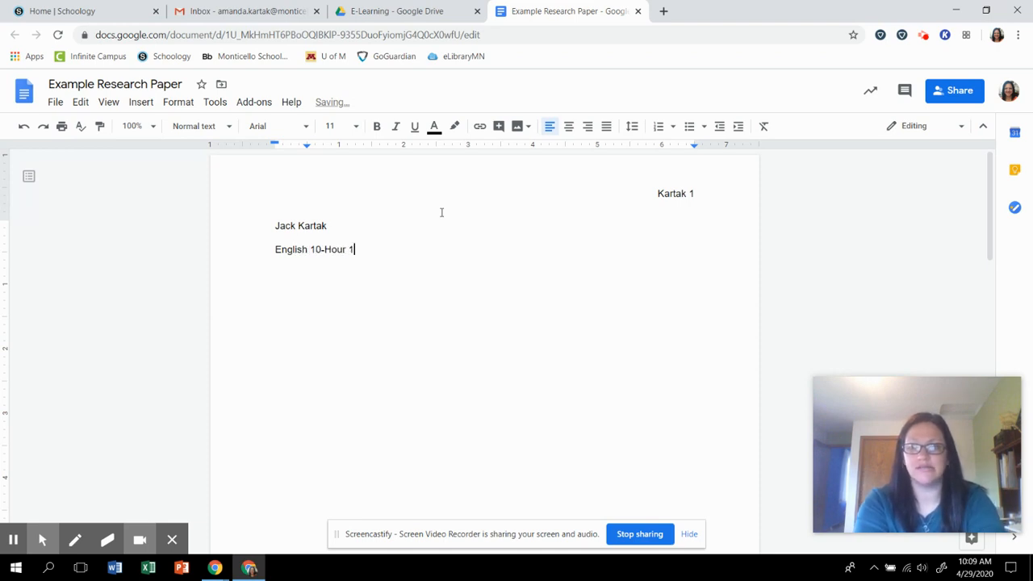
key("Return")
type("Ms. Gr")
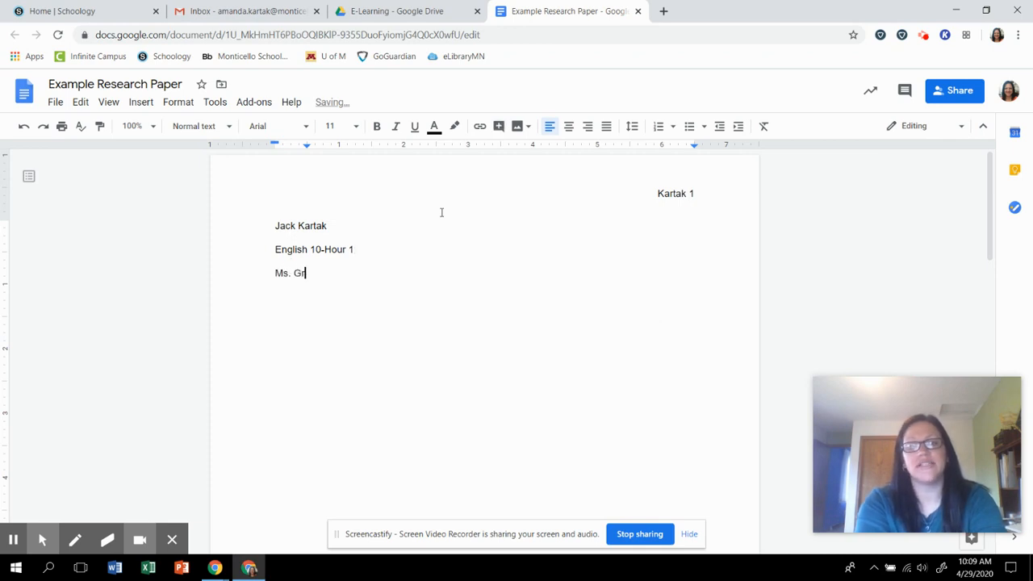
type("utzmacher")
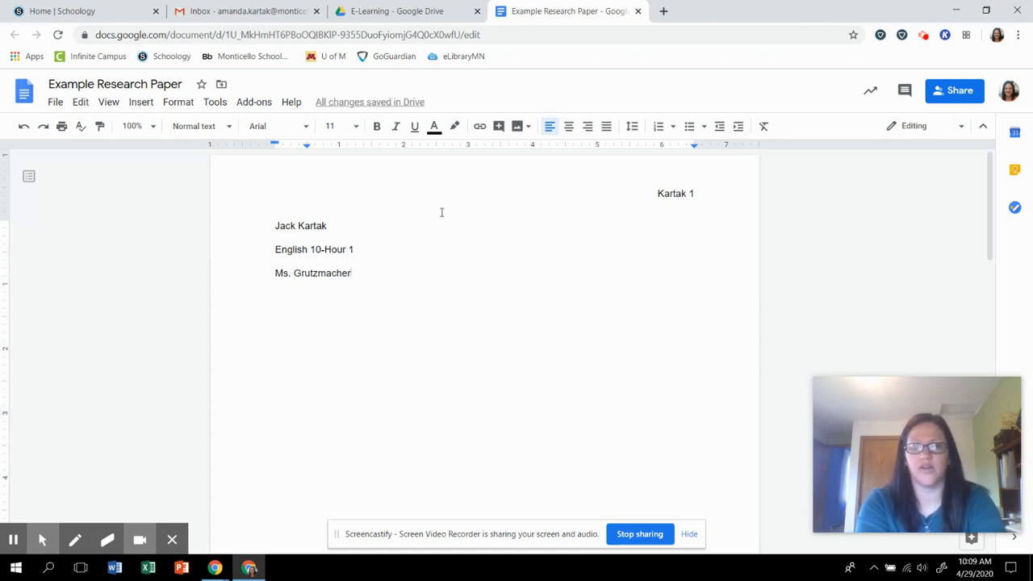
key("Return")
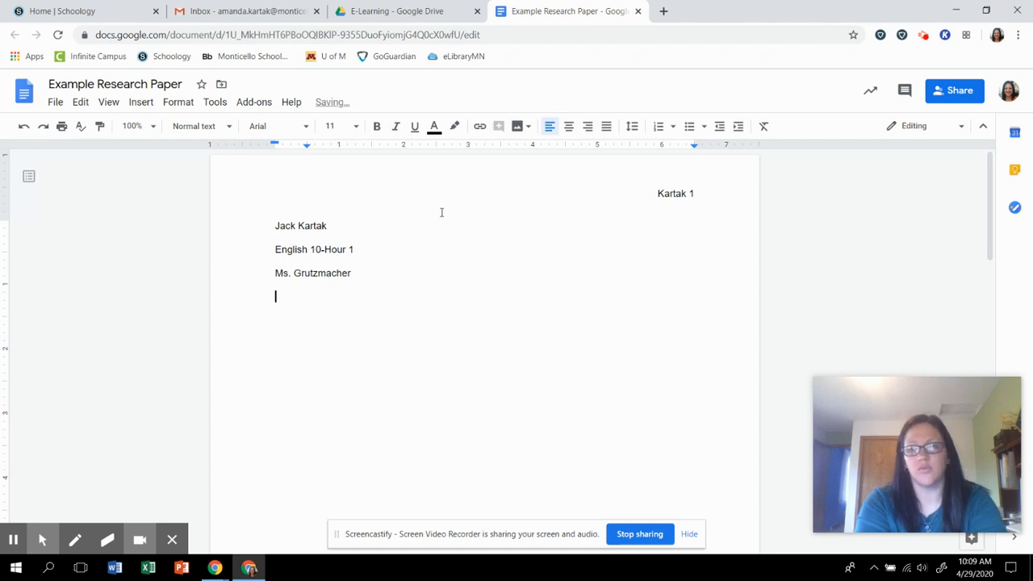
Type the date lines 'May 13, 2020 (outline)' and 'May 22, 2020 (paper)'
type("May ")
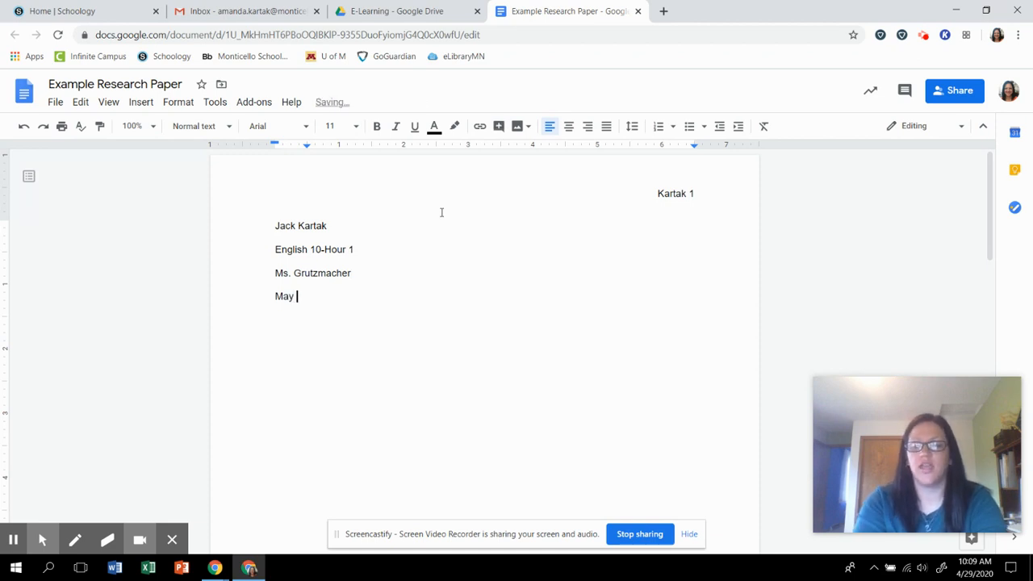
type("13")
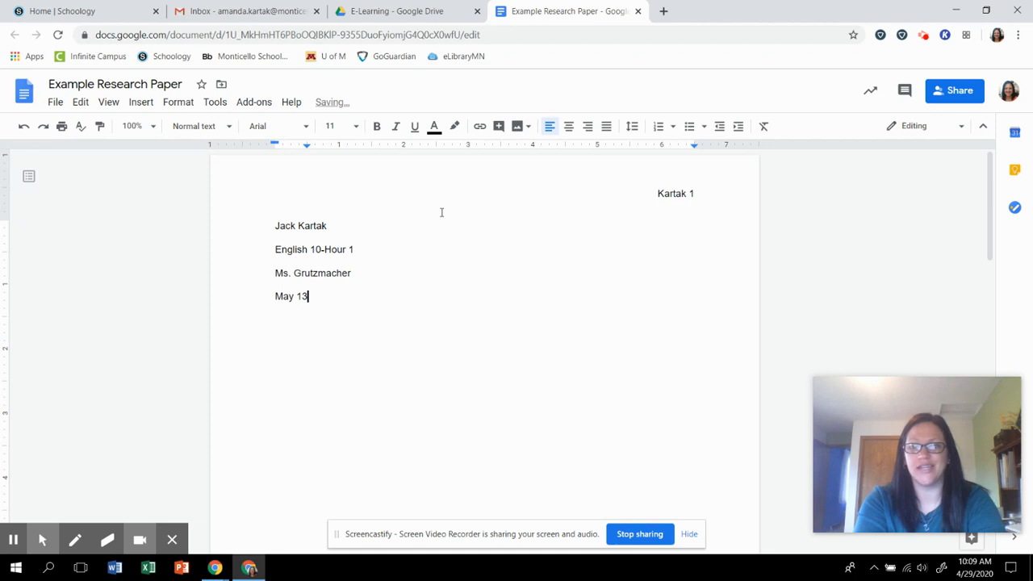
type(",202")
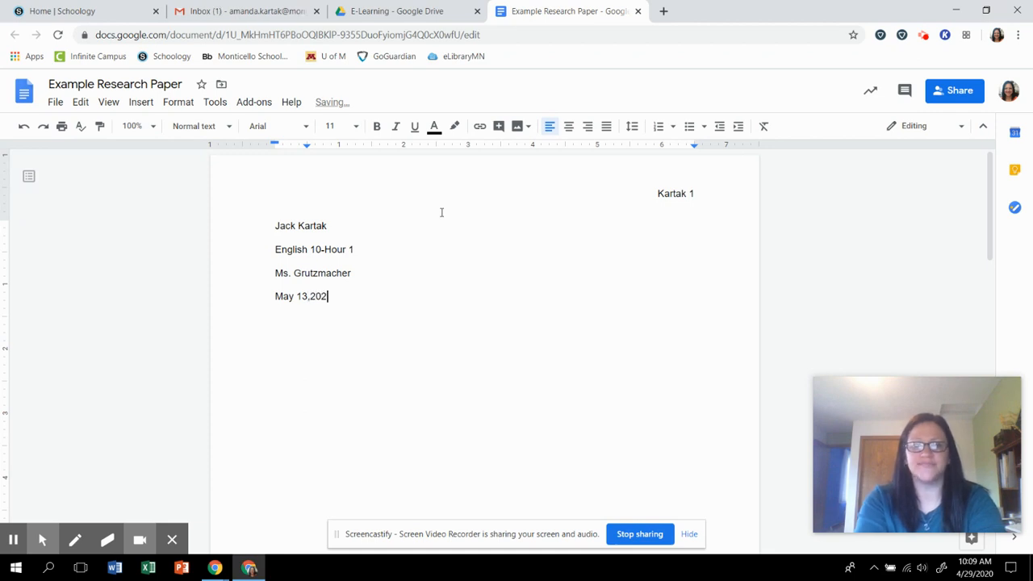
key("BackSpace")
key("BackSpace")
key("BackSpace")
type("1")
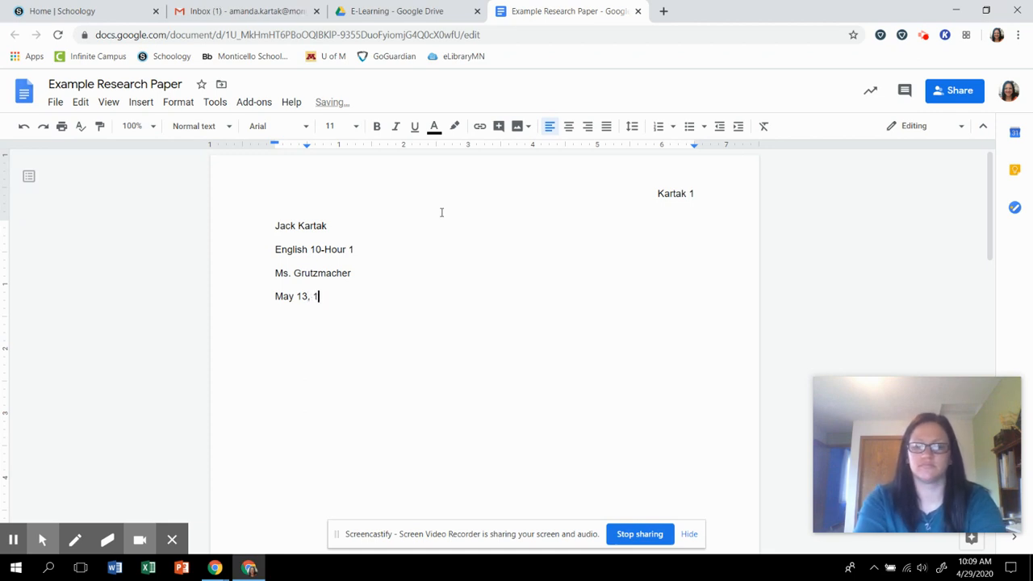
key("BackSpace")
type("2020 (")
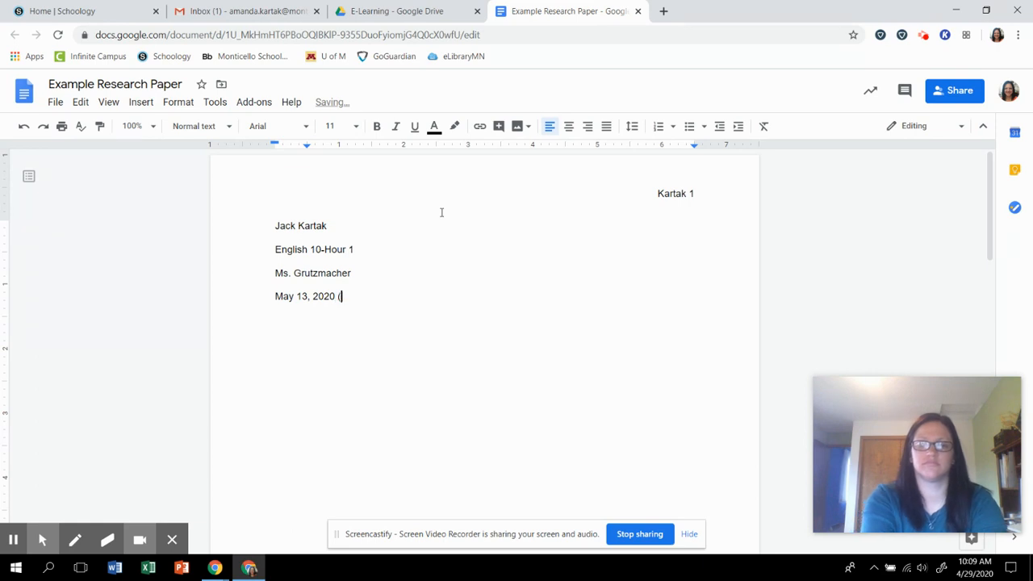
type("outline")
key("Return")
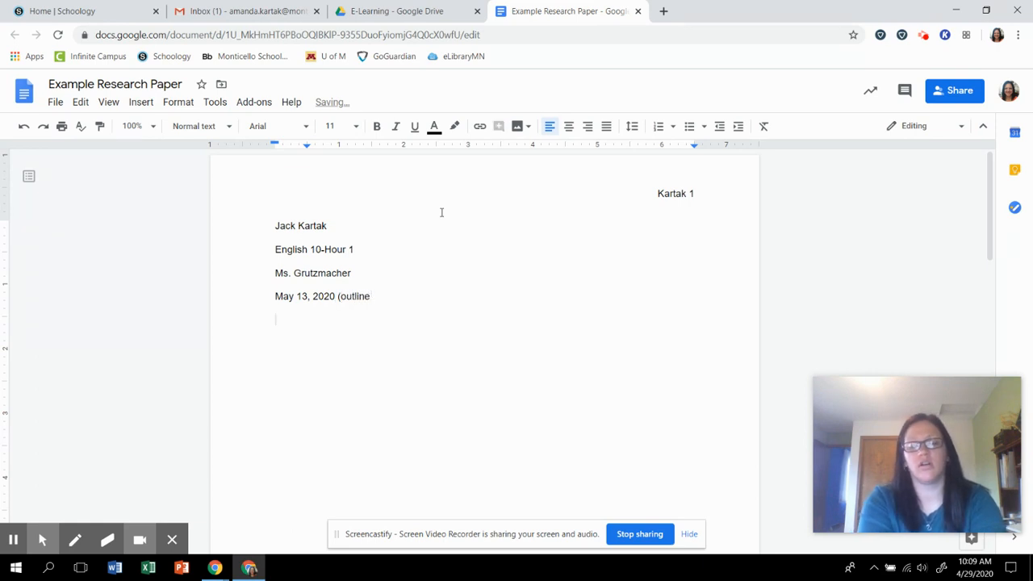
type("May 22")
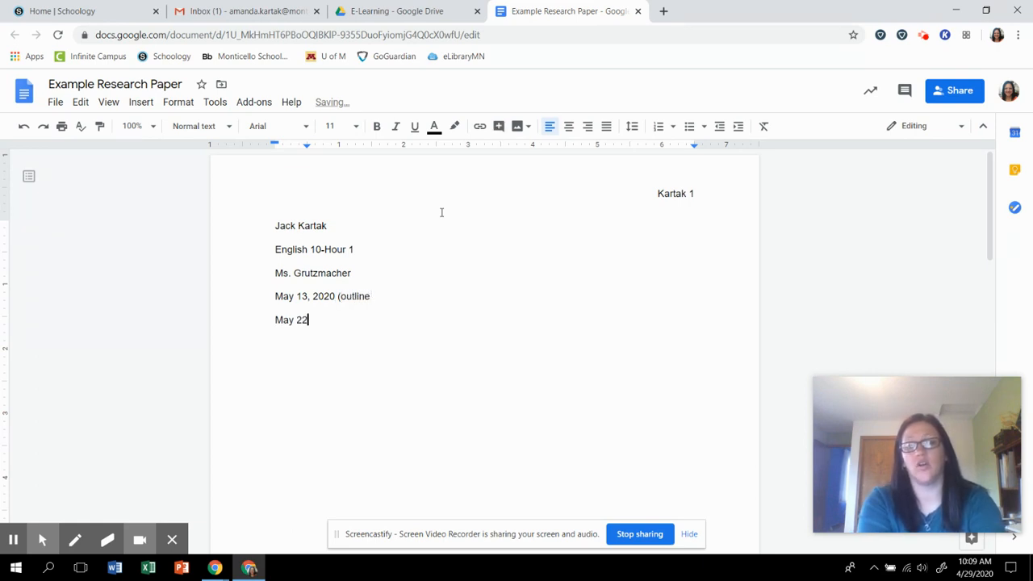
type(", 2020")
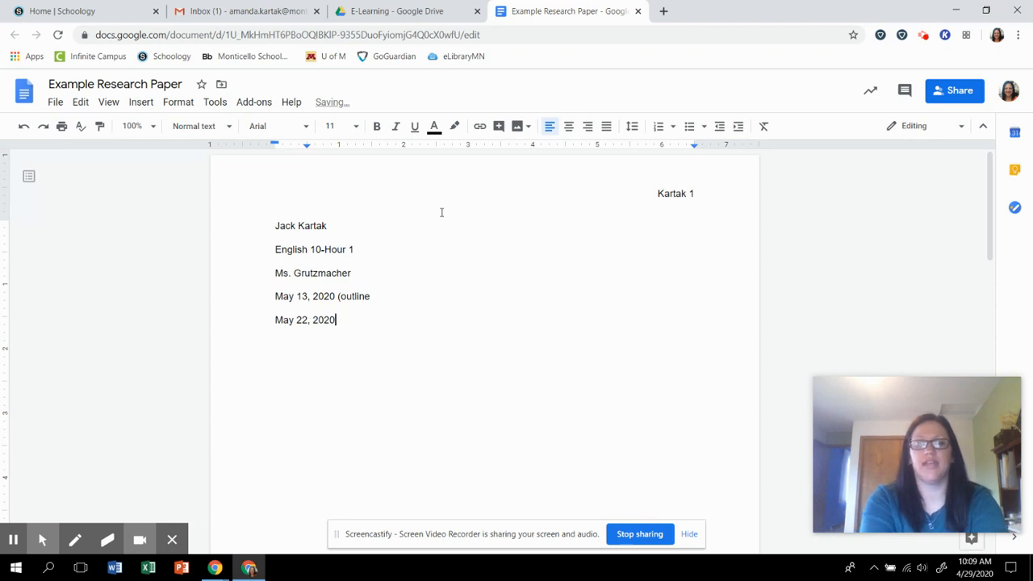
type(" (paper")
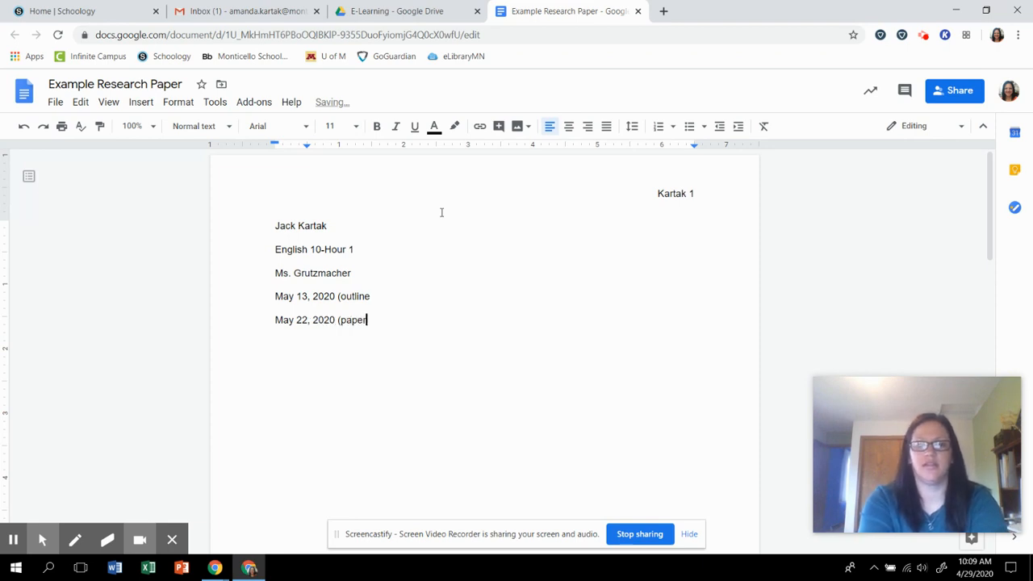
type("))")
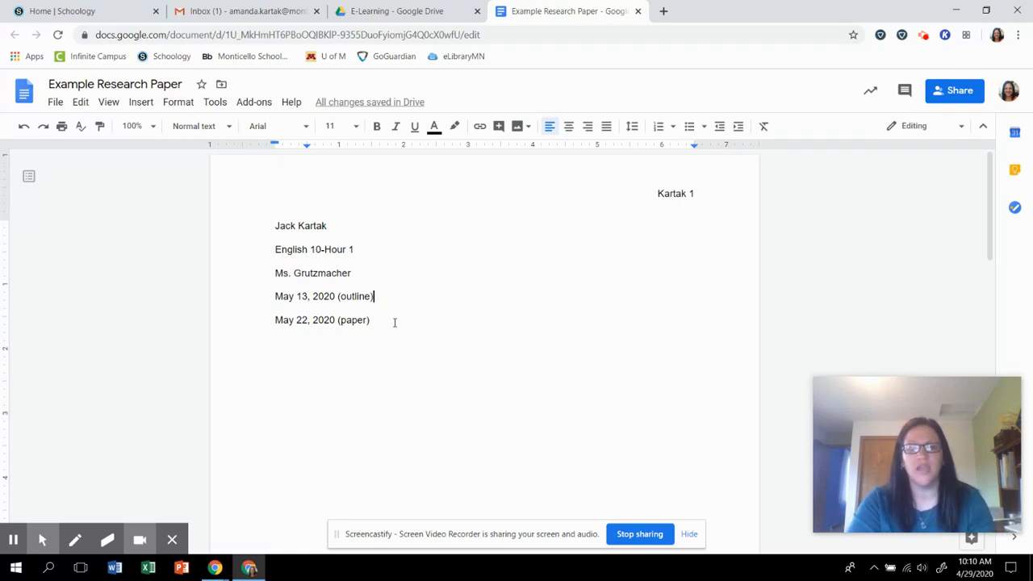
Delete the May 13 outline date line and '(paper)', leaving 'May 22, 2020'
left_click_drag(392, 323, 329, 320)
left_click_drag(376, 297, 270, 295)
key("BackSpace")
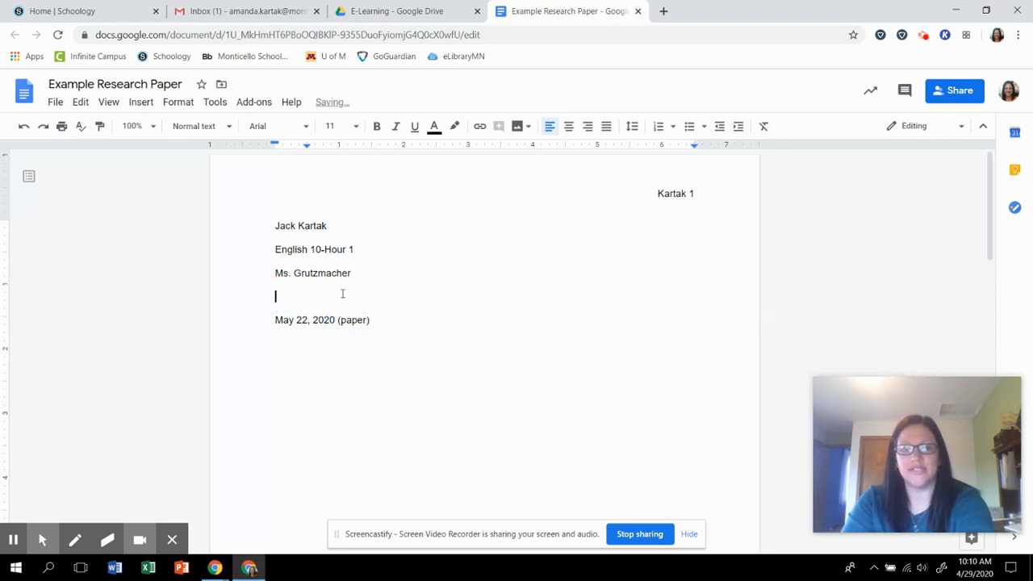
key("BackSpace")
left_click_drag(375, 299, 338, 299)
key("BackSpace")
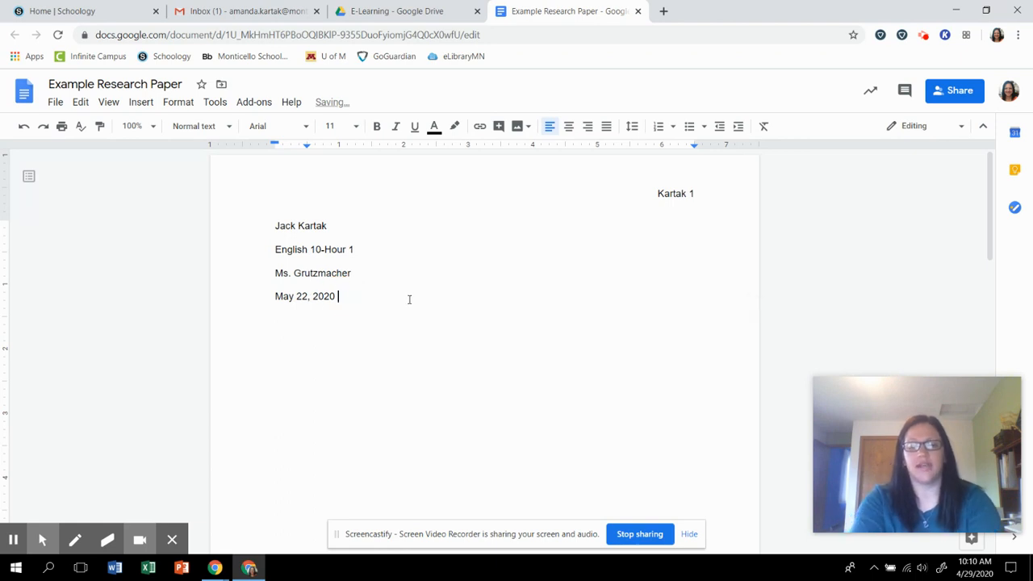
Start a centered title line below the date reading 'Beep, Beep:'
key("Return")
left_click(570, 130)
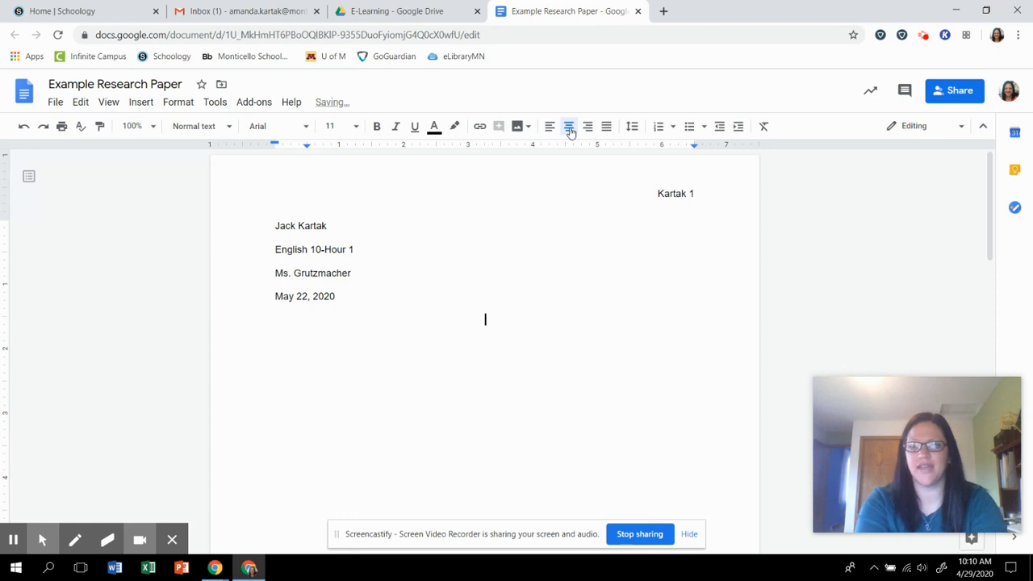
type("Beep")
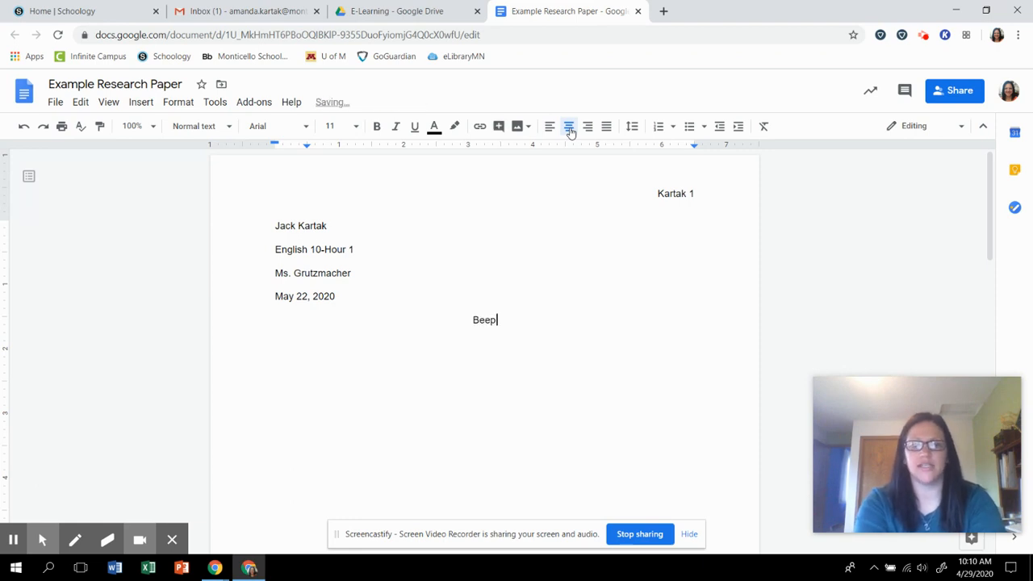
type(", Beep:")
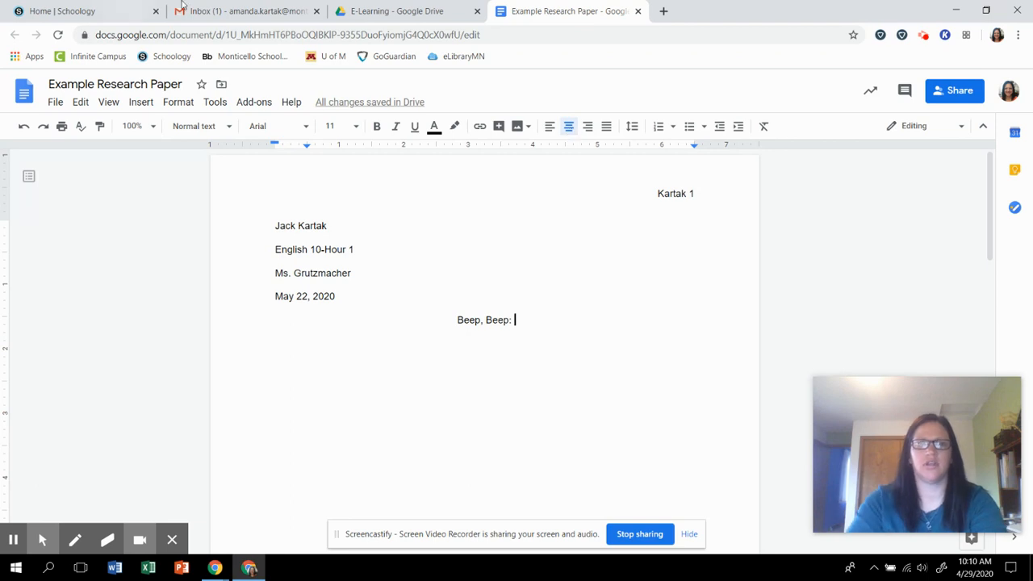
Open the Outline: Argumentative file from the E-Learning Drive folder
left_click(431, 5)
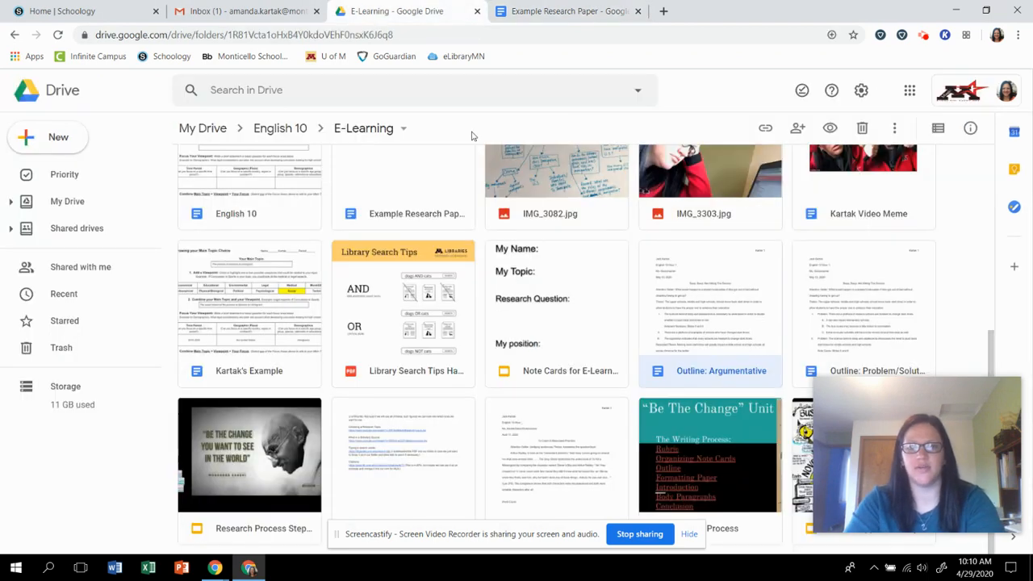
left_click(699, 338)
double_click(699, 337)
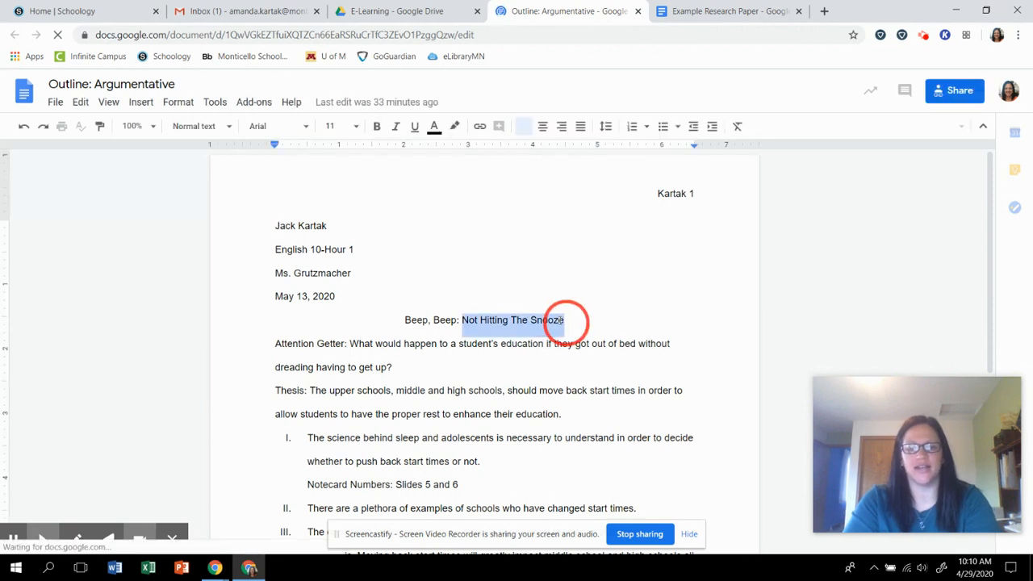
Finish the title with 'Not Hitting The Snooze' and begin a left-aligned line below it
left_click(718, 10)
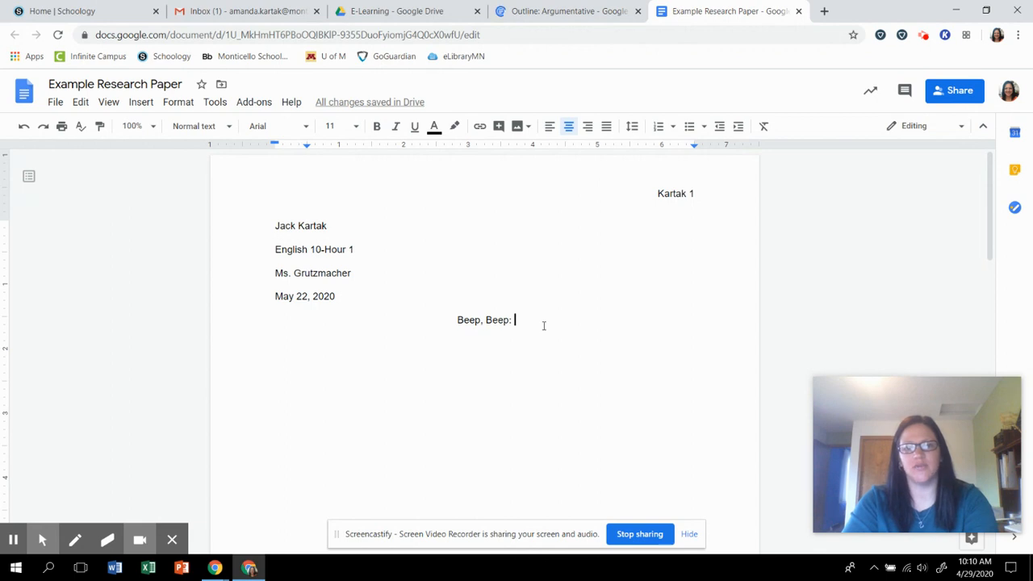
type("Not Hitting The Snooz")
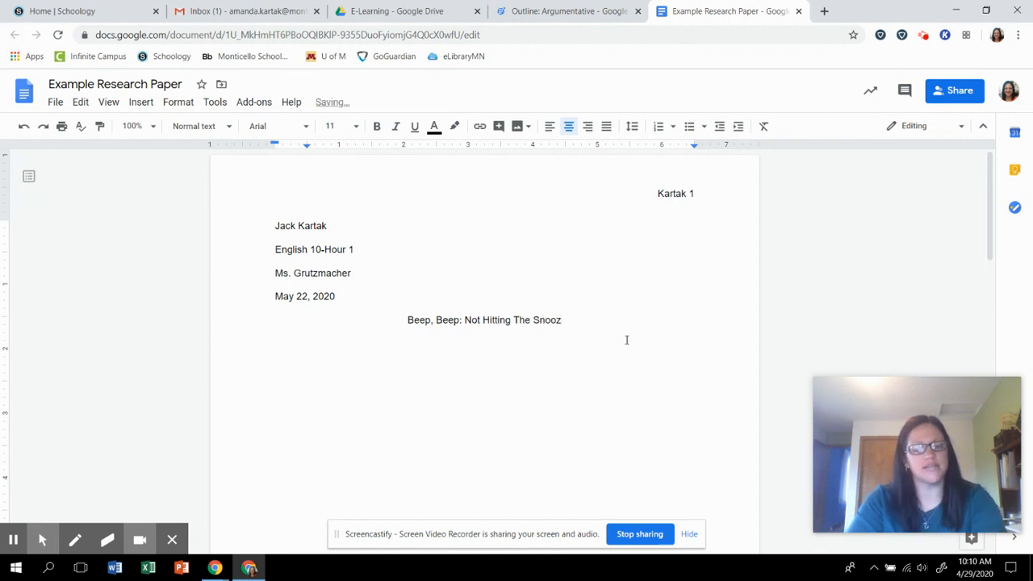
type("e")
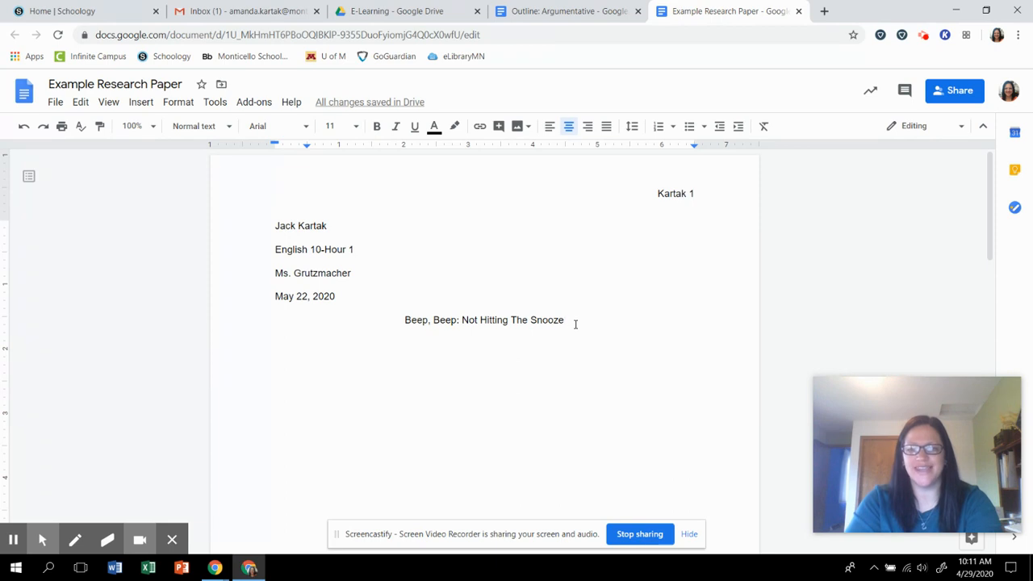
key("Return")
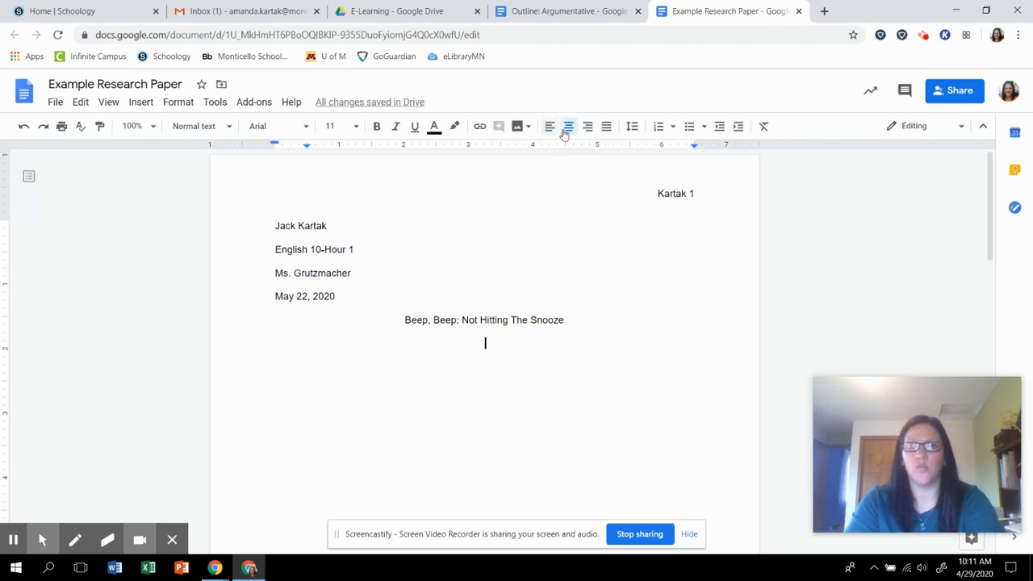
left_click(549, 130)
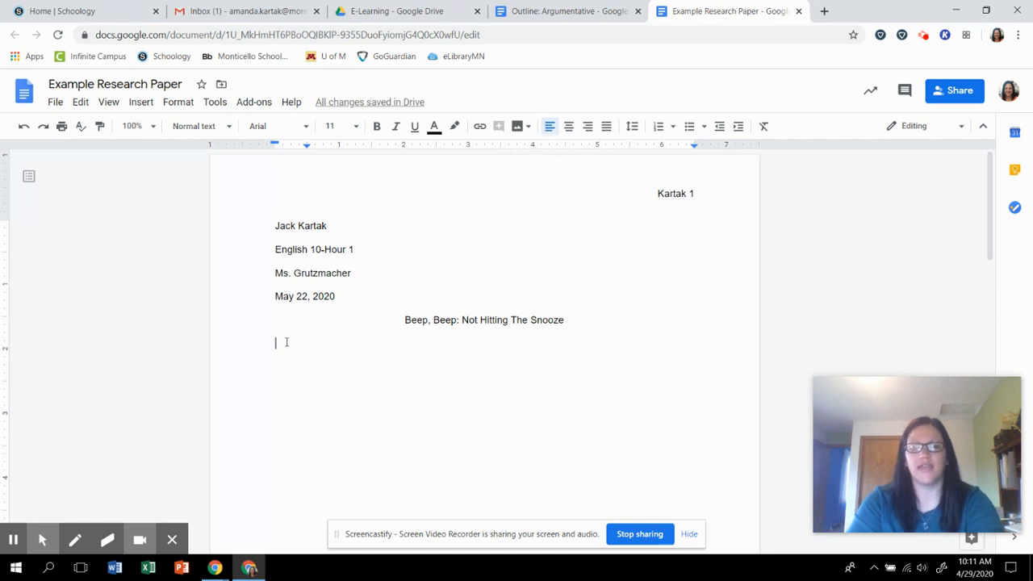
Copy the Attention Getter question from the outline and paste it below the title
left_click(584, 5)
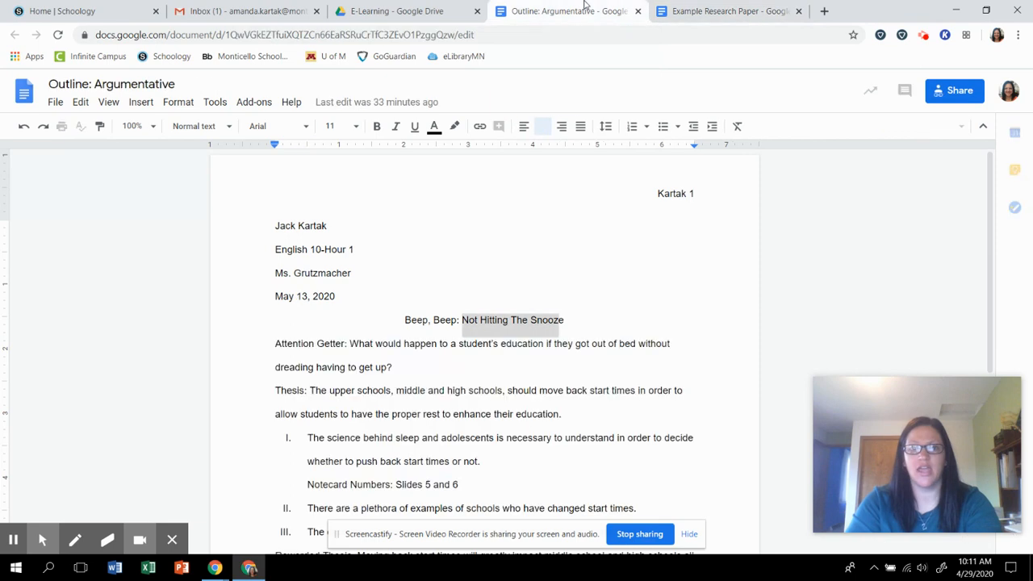
left_click_drag(352, 344, 393, 368)
key("ctrl+c")
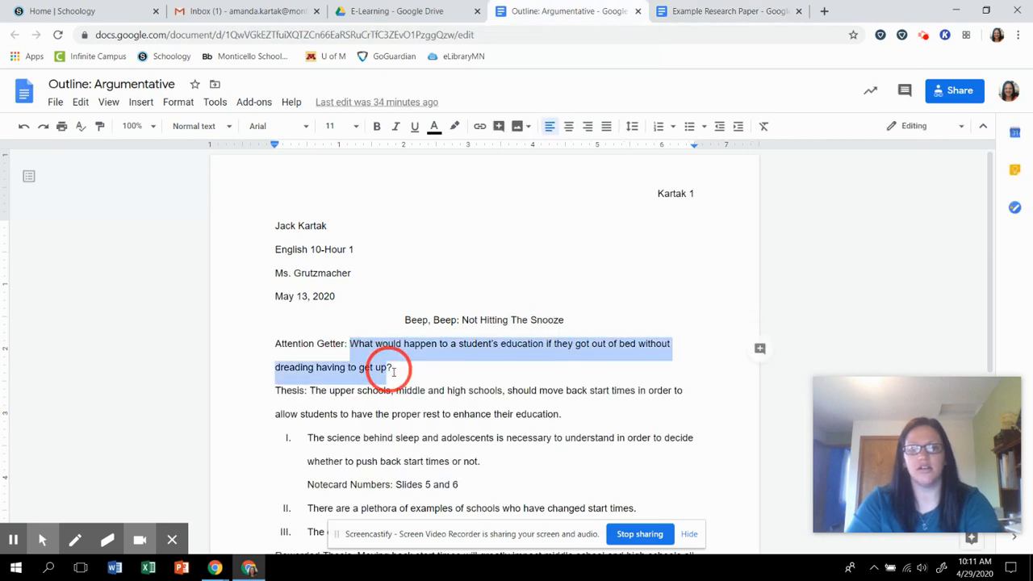
left_click(718, 7)
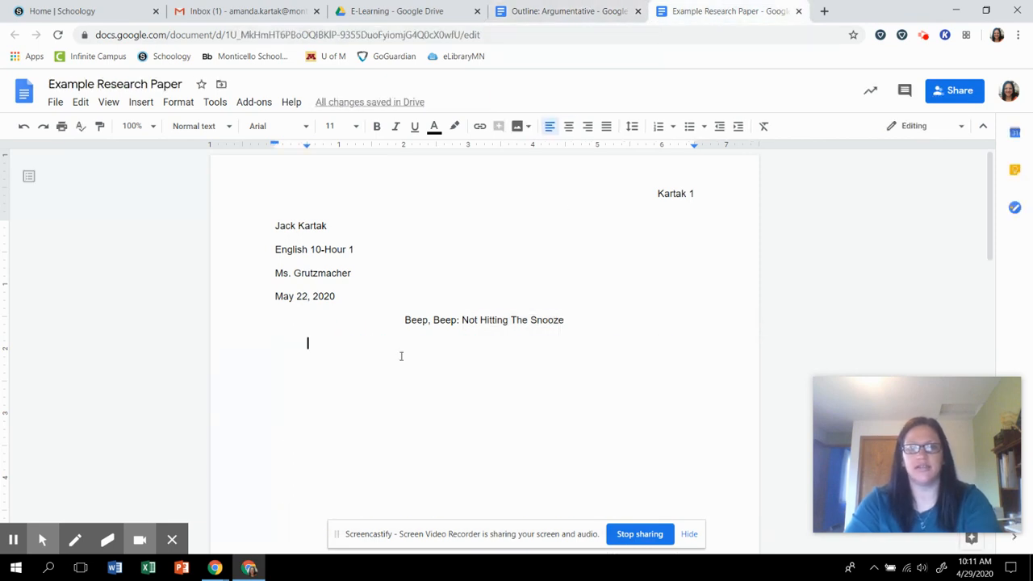
key("ctrl+v")
Rejoin the pasted sentence's broken line and indent the paragraph's first line on the ruler
left_click(304, 368)
key("BackSpace")
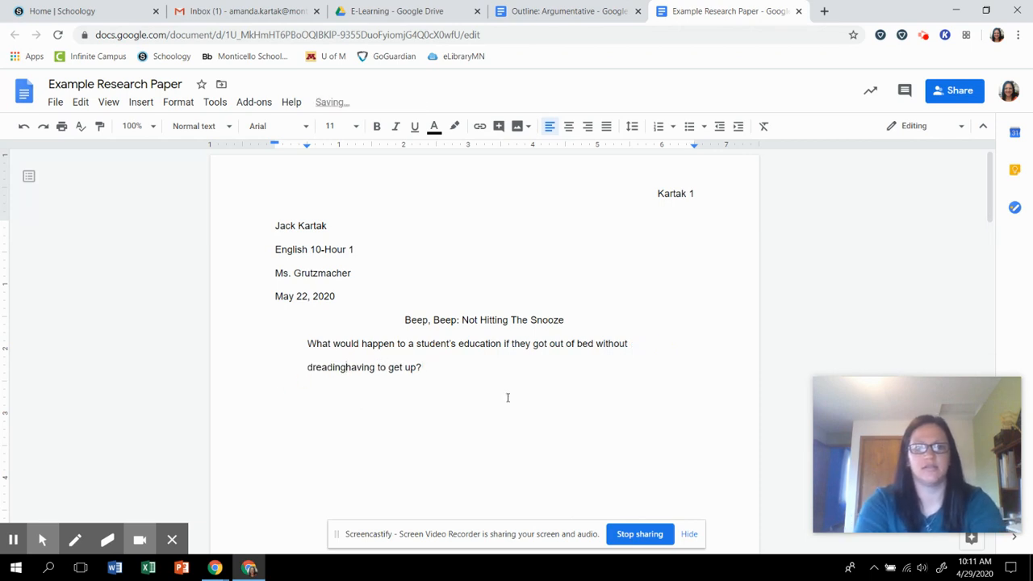
left_click(508, 395)
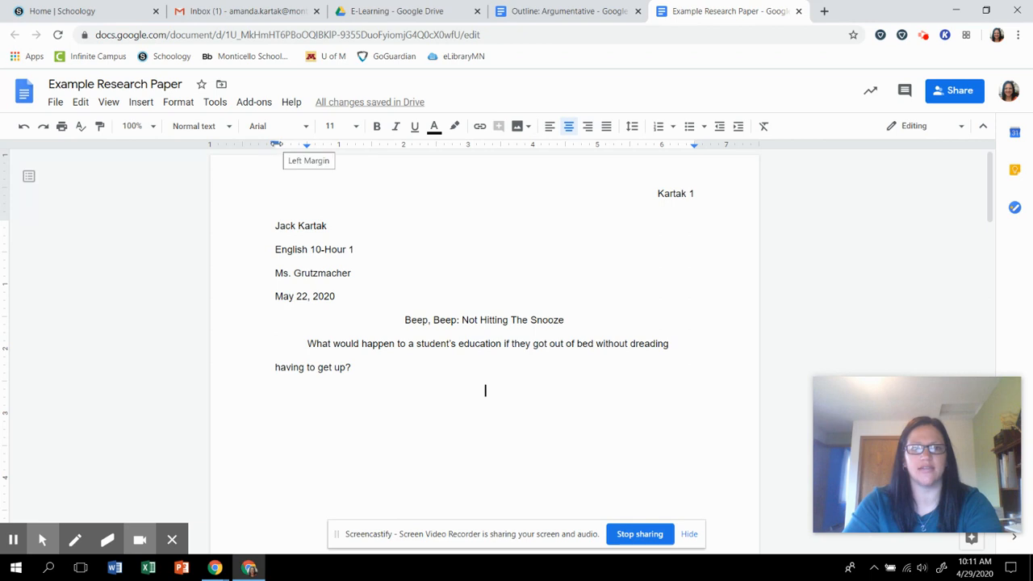
mouse_move(274, 144)
left_mouse_down()
mouse_move(308, 146)
mouse_move(275, 144)
left_mouse_up()
left_click(381, 375)
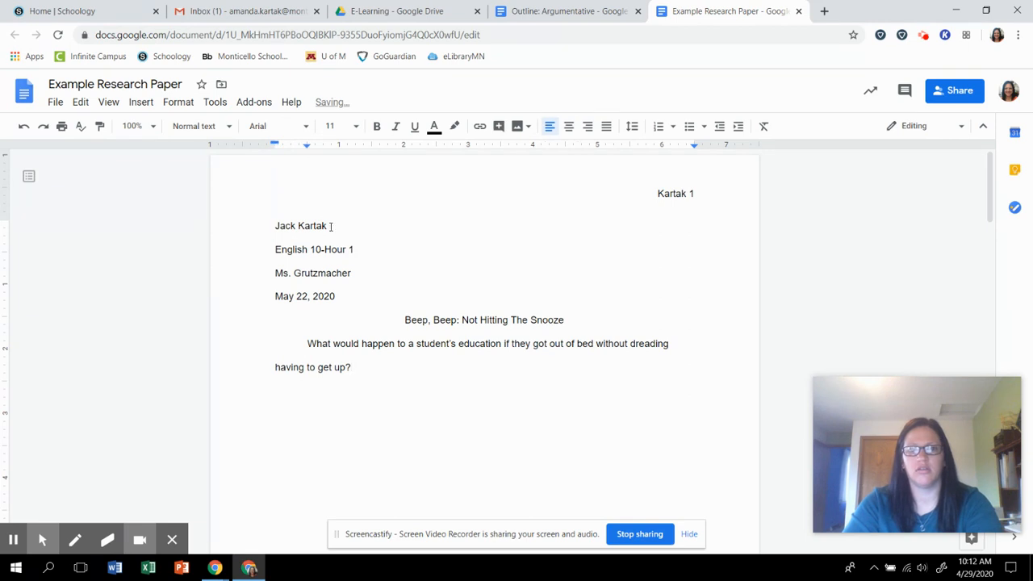
left_click_drag(303, 331, 380, 406)
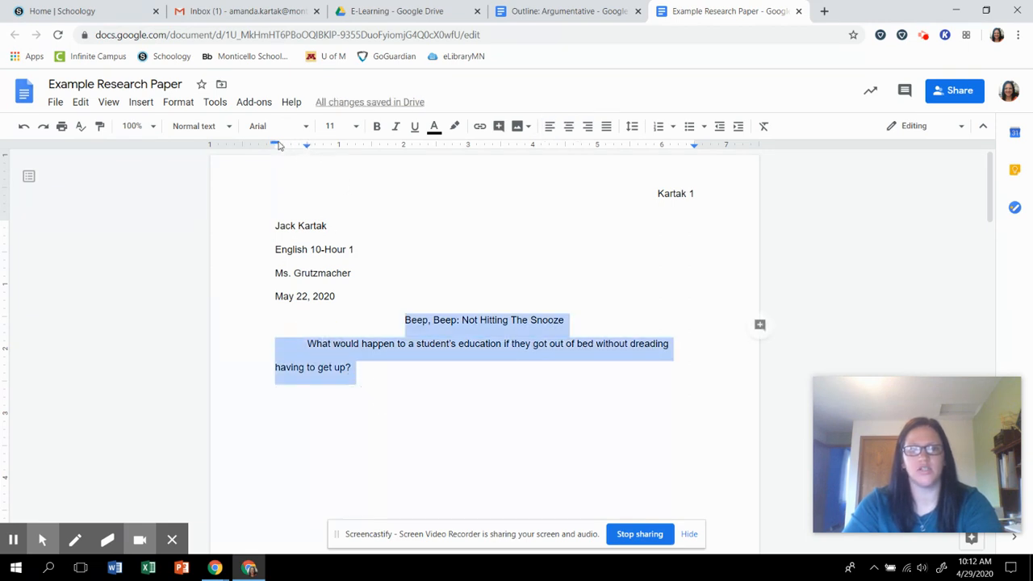
mouse_move(273, 144)
left_mouse_down()
mouse_move(306, 144)
mouse_move(274, 145)
left_mouse_up()
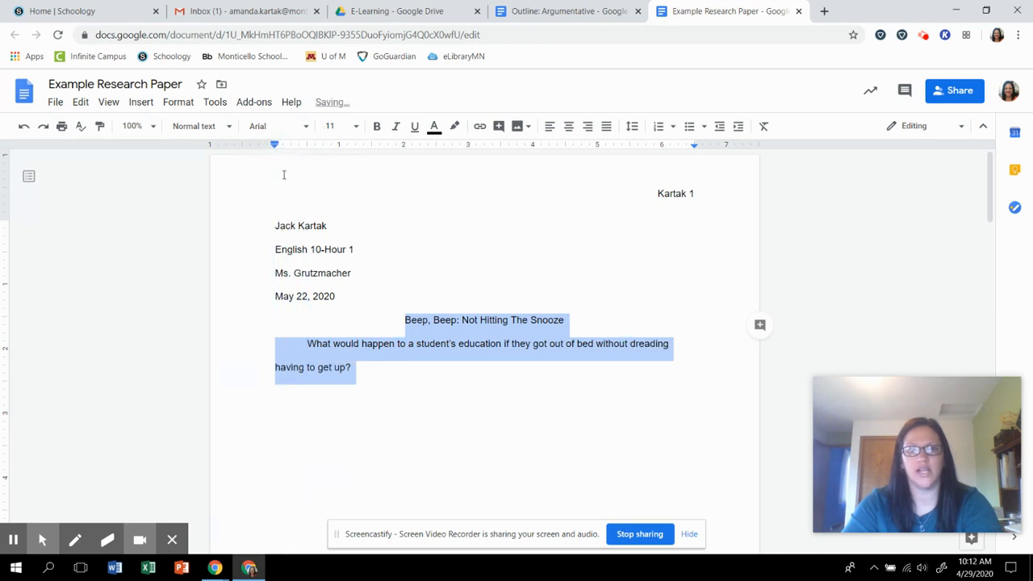
left_click(377, 383)
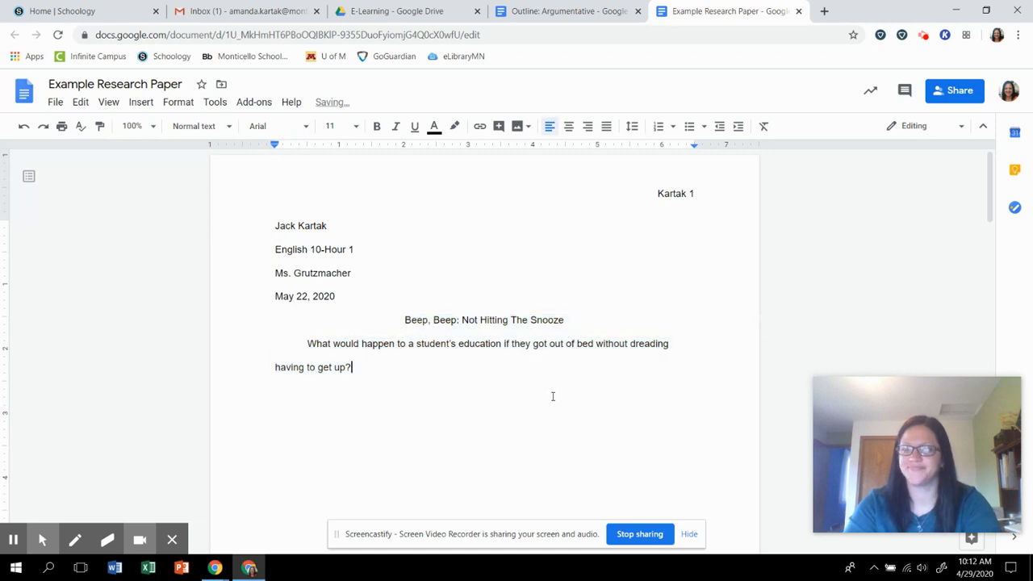
scroll(545, 394, "down", 1)
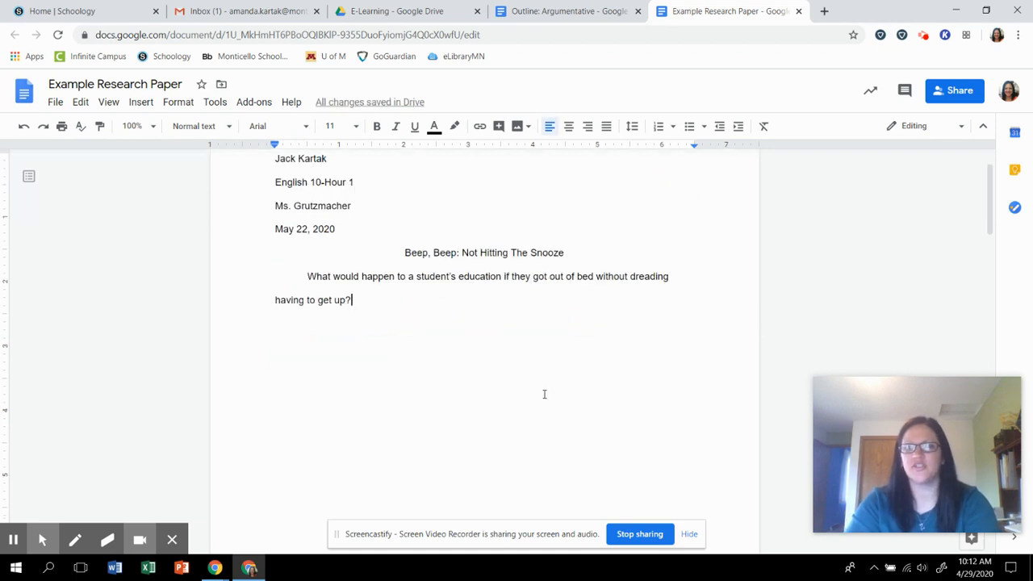
scroll(544, 394, "up", 1)
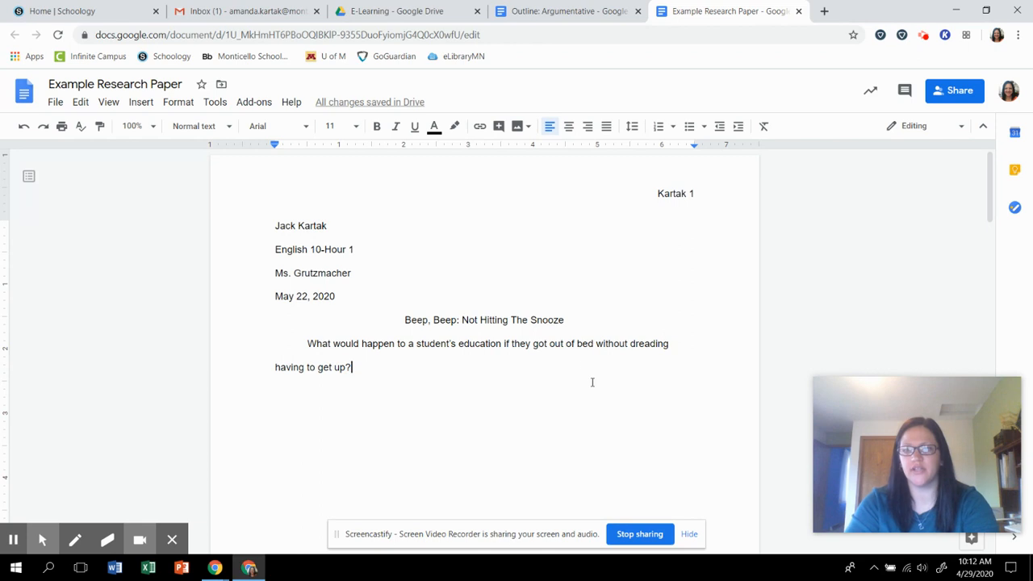